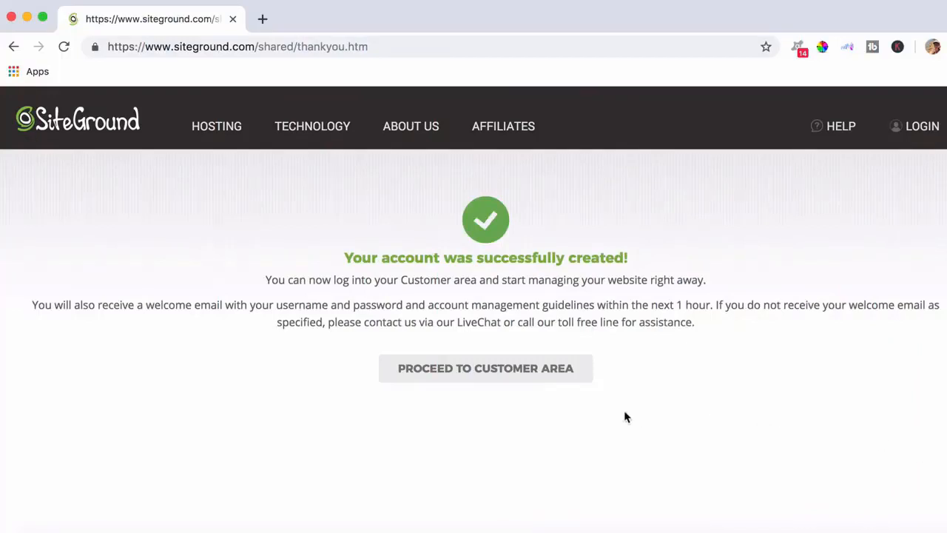
Step: Proceed from the thank-you page to the Customer Area for the new StartUp hosting account
{"action": "left_click", "coordinate": [491, 369]}
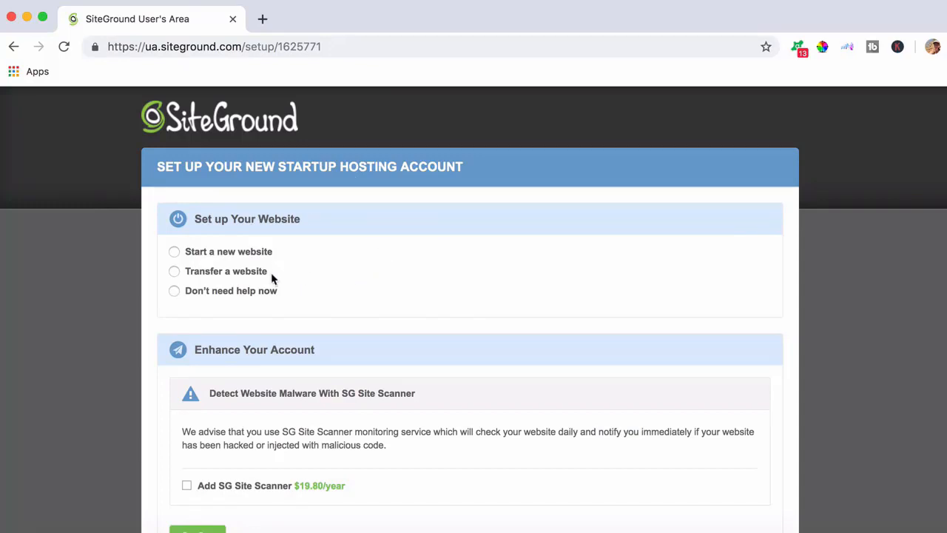
Step: Choose Don't need help now, confirm without SG Site Scanner, accept the terms, and complete setup
{"action": "scroll", "coordinate": [269, 293], "scroll_direction": "down", "scroll_amount": 1}
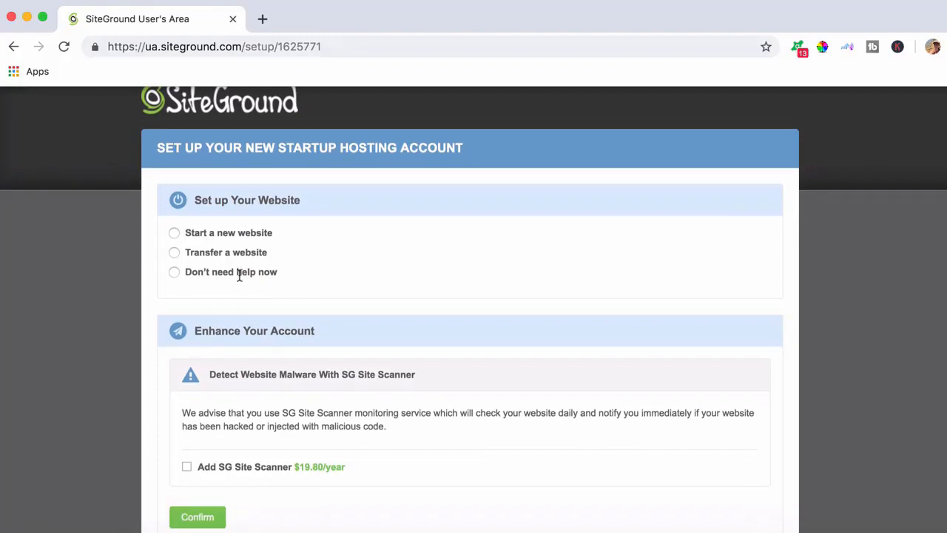
{"action": "left_click", "coordinate": [174, 275]}
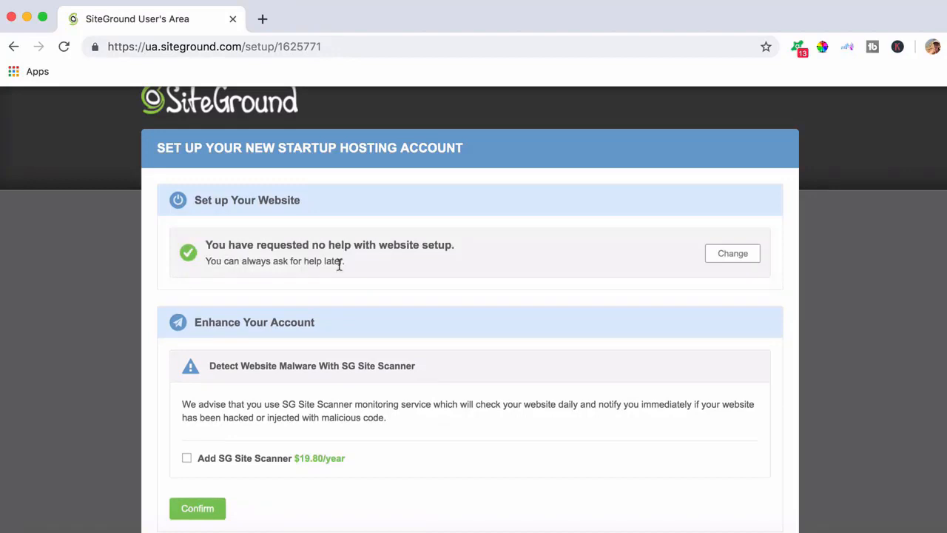
{"action": "scroll", "coordinate": [526, 313], "scroll_direction": "down", "scroll_amount": 3}
{"action": "scroll", "coordinate": [526, 312], "scroll_direction": "down", "scroll_amount": 1}
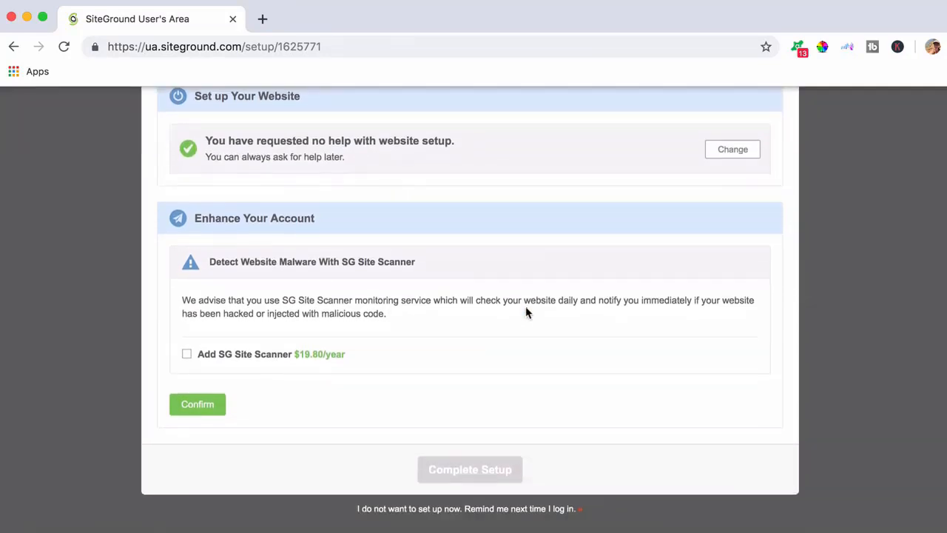
{"action": "left_click", "coordinate": [198, 407]}
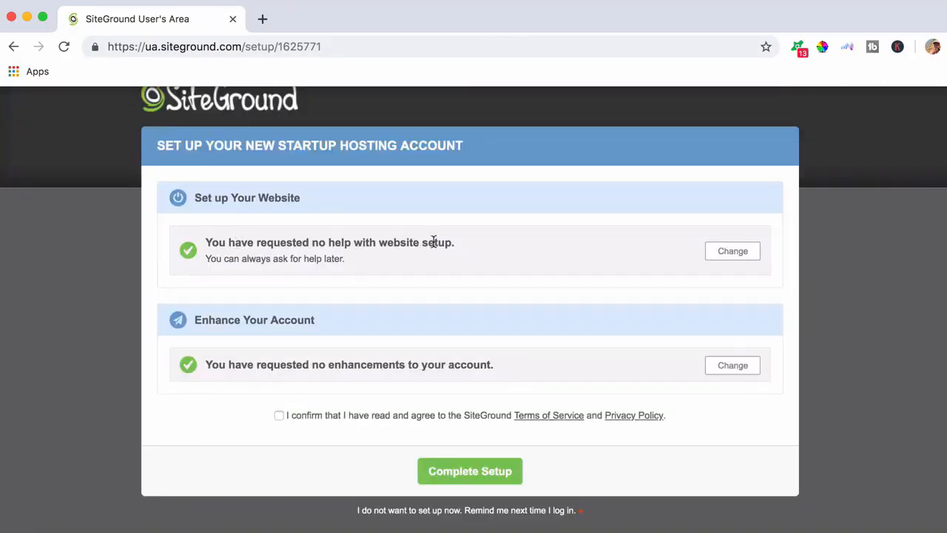
{"action": "left_click", "coordinate": [280, 415]}
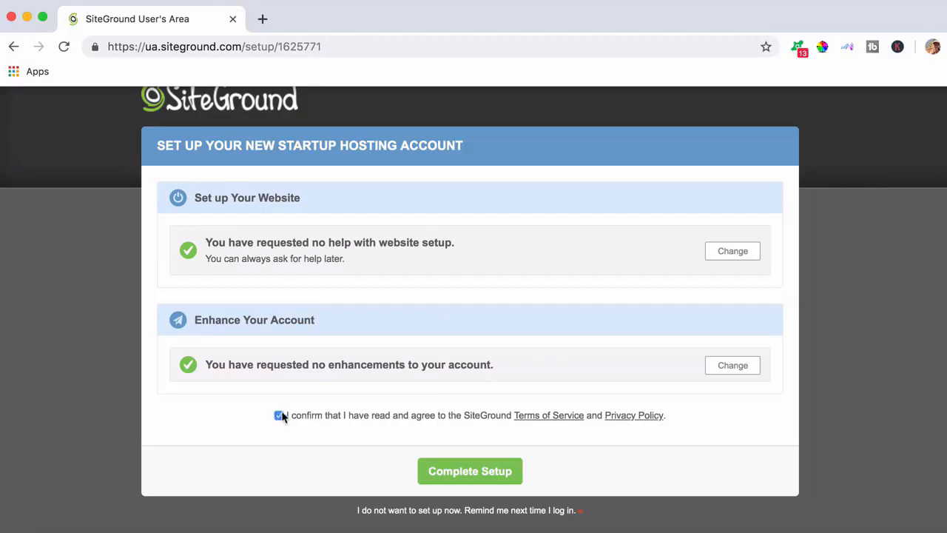
{"action": "left_click", "coordinate": [478, 470]}
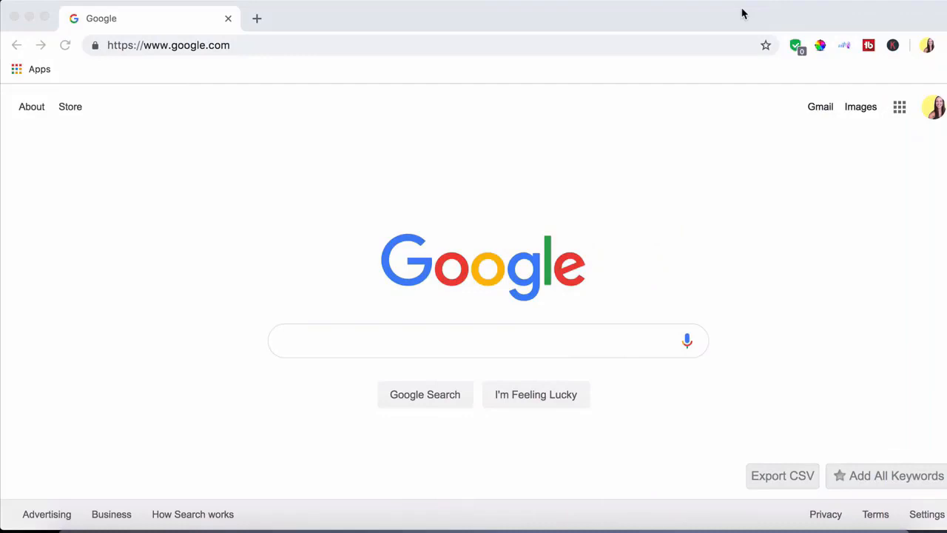
Step: Go to the siteground.com homepage
{"action": "left_click", "coordinate": [421, 27]}
{"action": "type", "text": "site"}
{"action": "key", "text": "Return"}
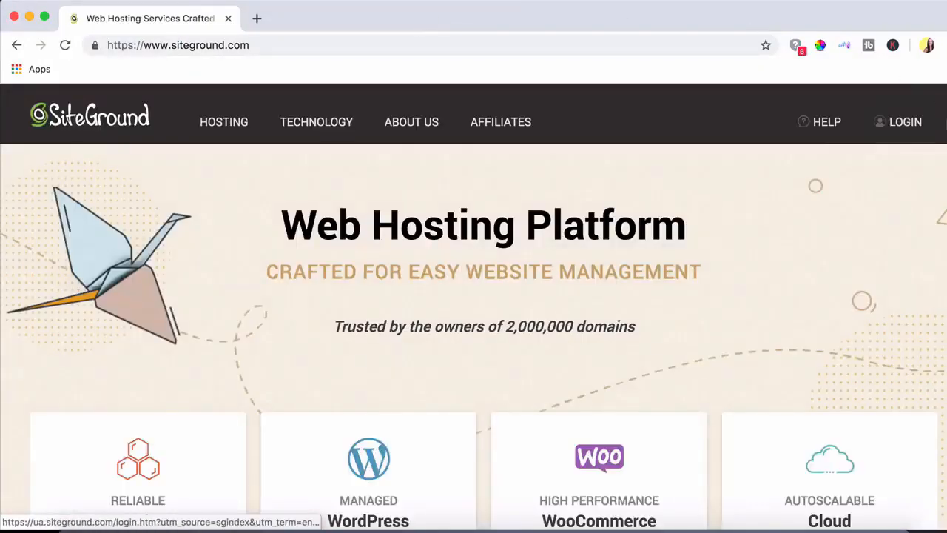
Step: Log in to the User's Area with the account e-mail and password
{"action": "left_click", "coordinate": [898, 124]}
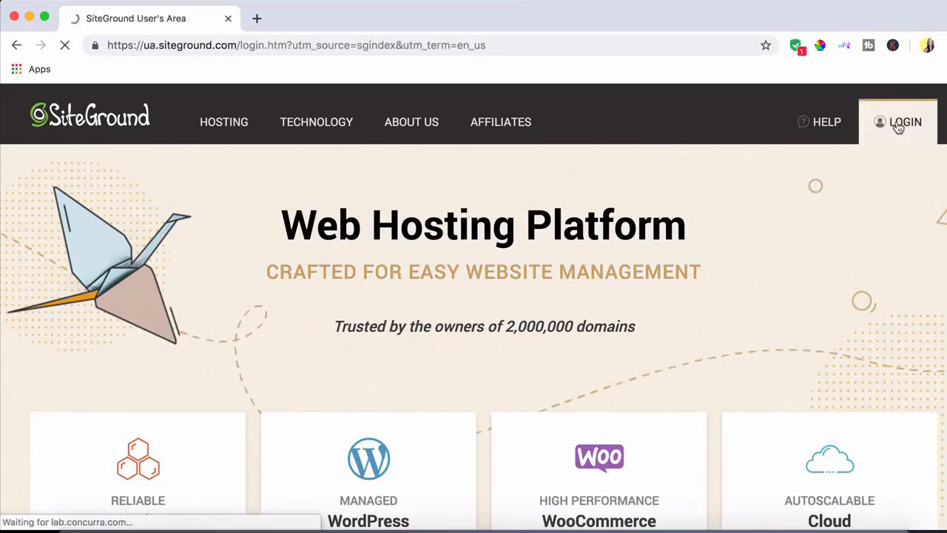
{"action": "left_click", "coordinate": [488, 213]}
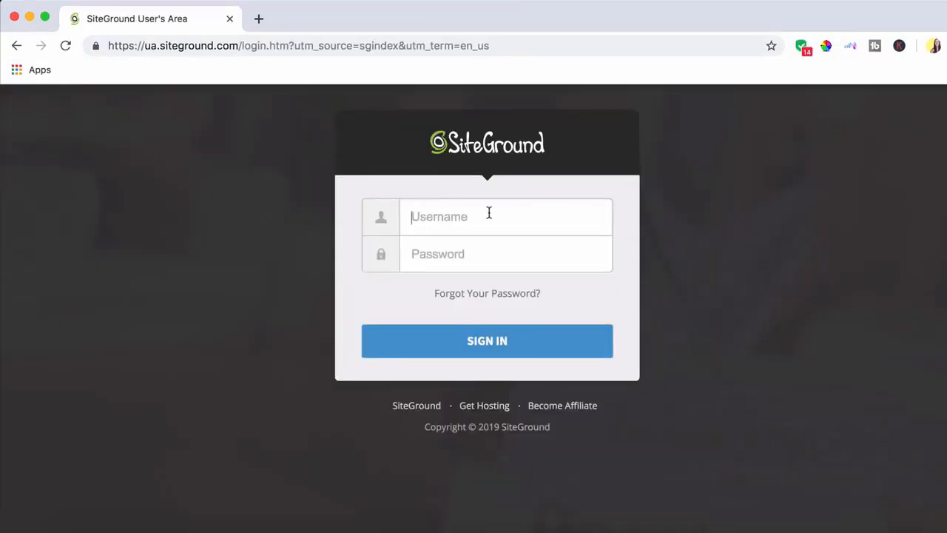
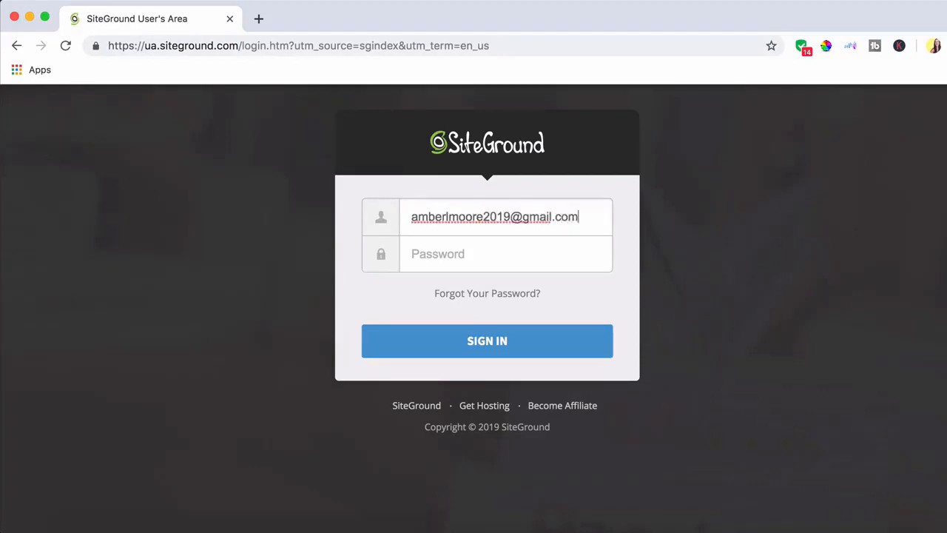
{"action": "left_click", "coordinate": [491, 267]}
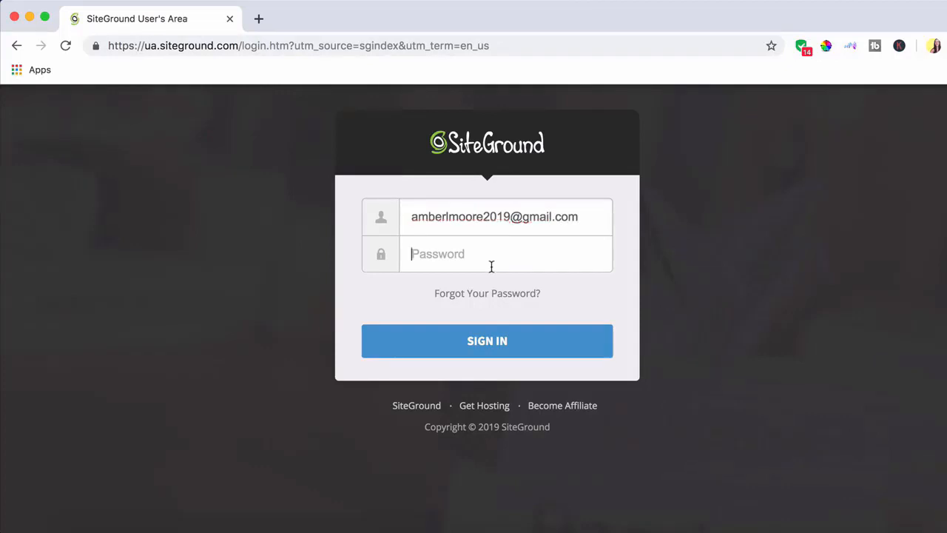
{"action": "type", "text": "•••••••••••"}
{"action": "left_click", "coordinate": [545, 353]}
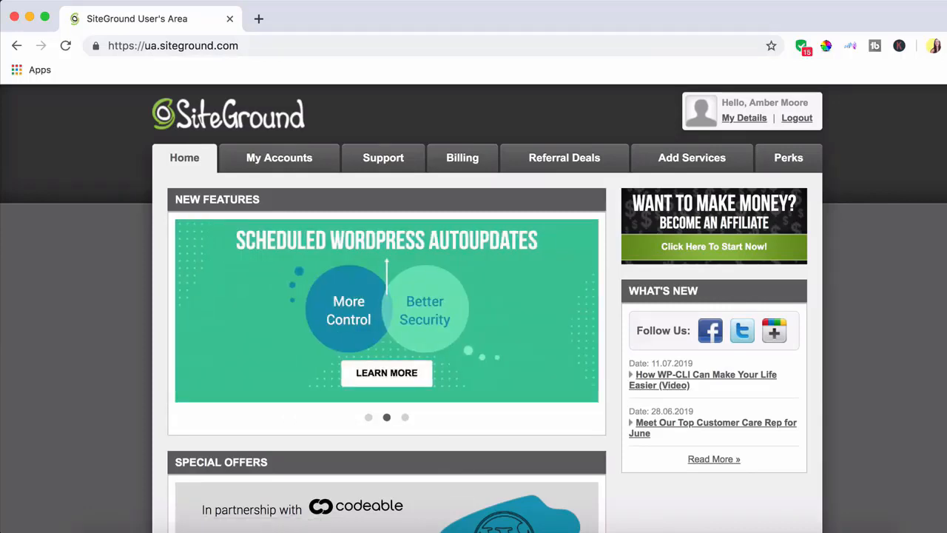
Step: From My Accounts, open cPanel for creatingthebestwebsite.com with Access cPanel Securely kept on
{"action": "left_click", "coordinate": [293, 162]}
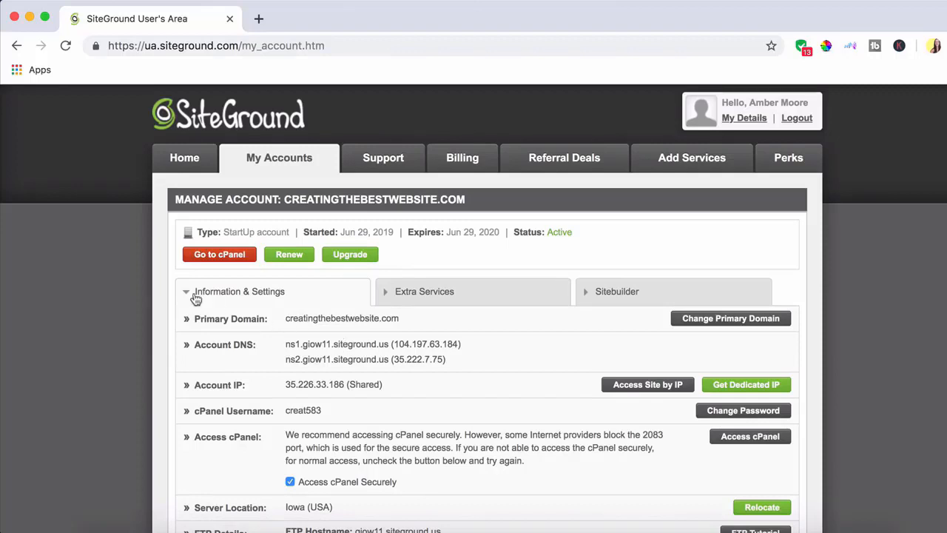
{"action": "left_click", "coordinate": [213, 255]}
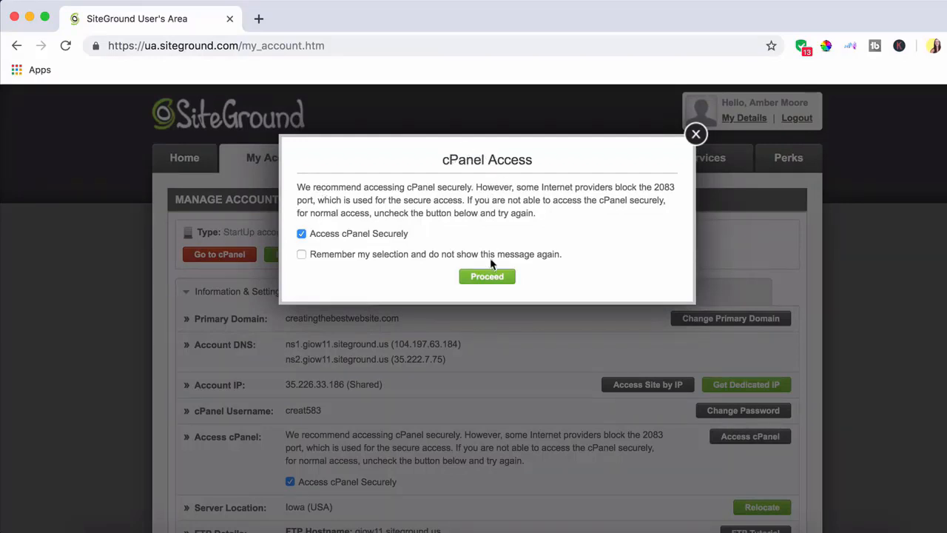
{"action": "left_click", "coordinate": [487, 277]}
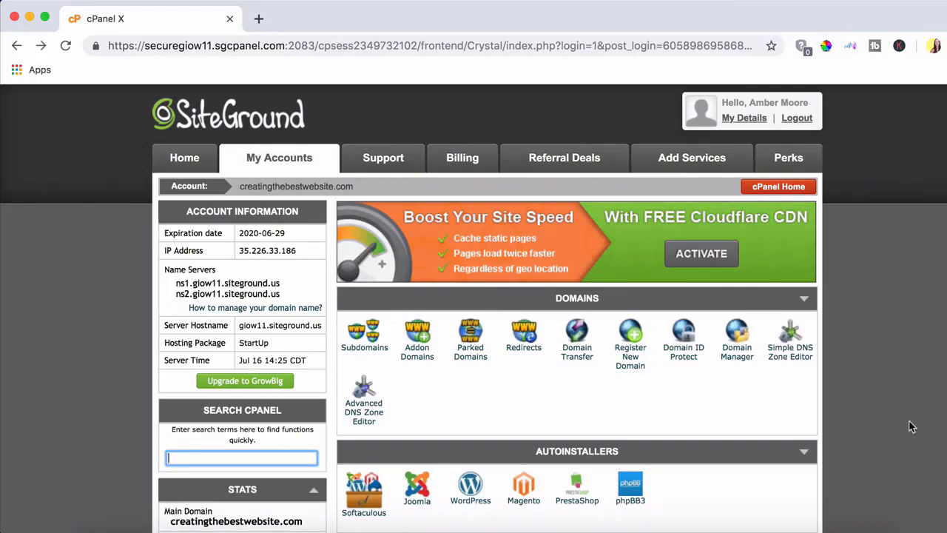
Step: Open the Softaculous WordPress page from cPanel's Autoinstallers section
{"action": "scroll", "coordinate": [911, 422], "scroll_direction": "down", "scroll_amount": 5}
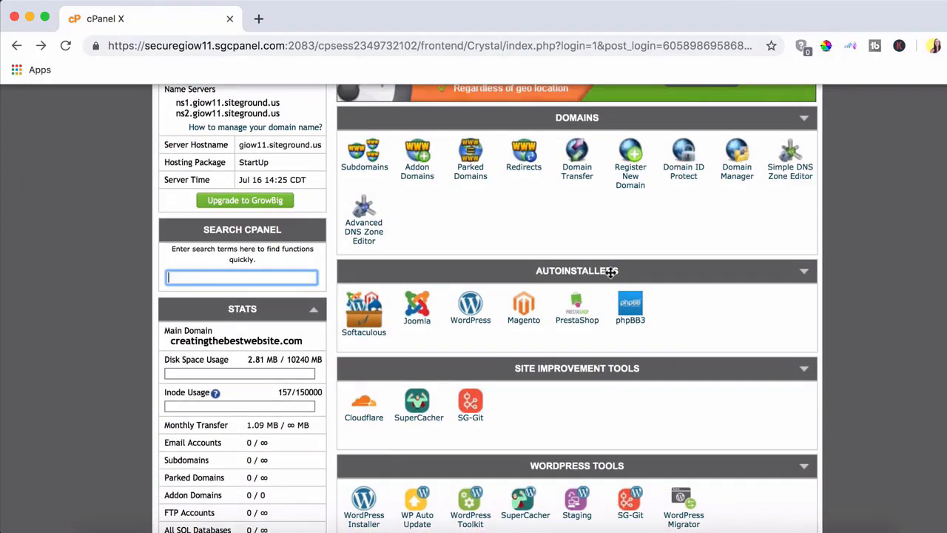
{"action": "left_click", "coordinate": [472, 306]}
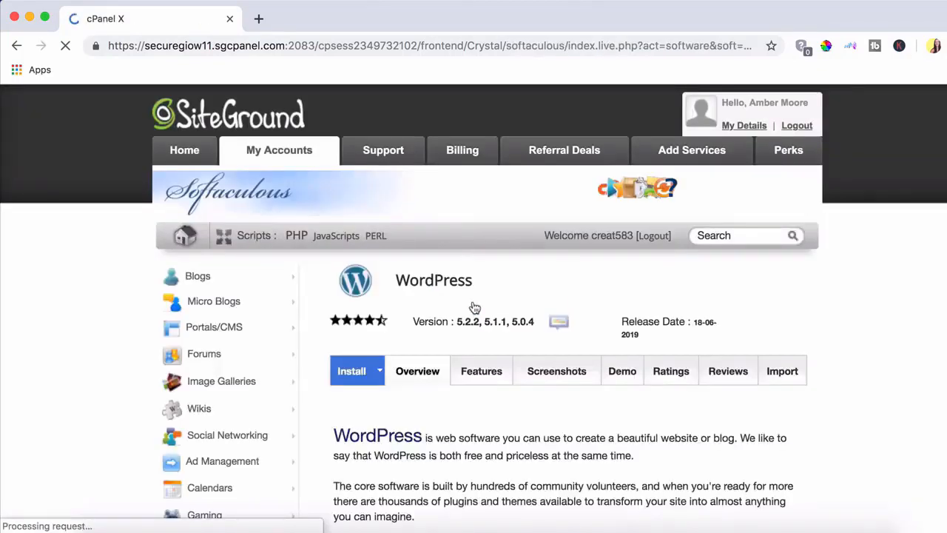
{"action": "scroll", "coordinate": [474, 307], "scroll_direction": "down", "scroll_amount": 1}
{"action": "scroll", "coordinate": [474, 307], "scroll_direction": "down", "scroll_amount": 5}
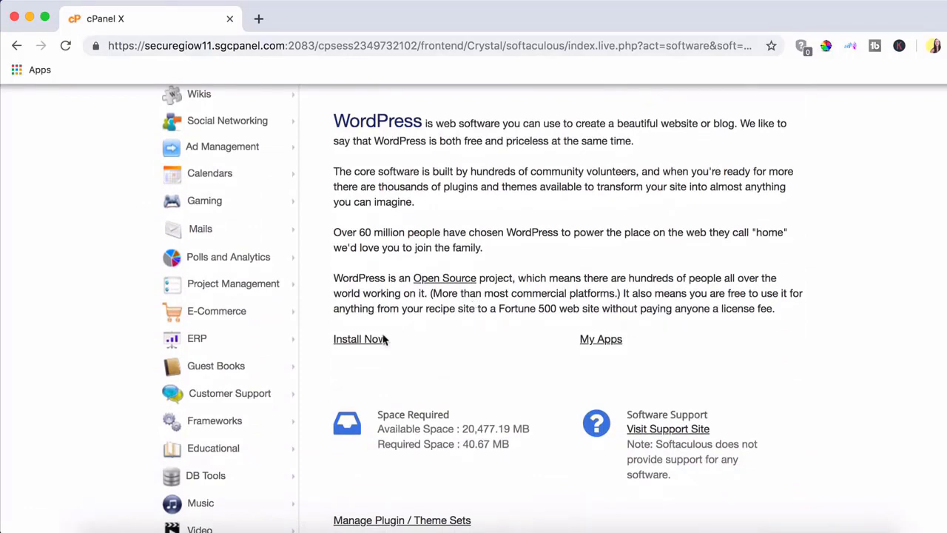
Step: Start a WordPress install on creatingthebestwebsite.com, leaving the In Directory field blank
{"action": "left_click", "coordinate": [360, 340]}
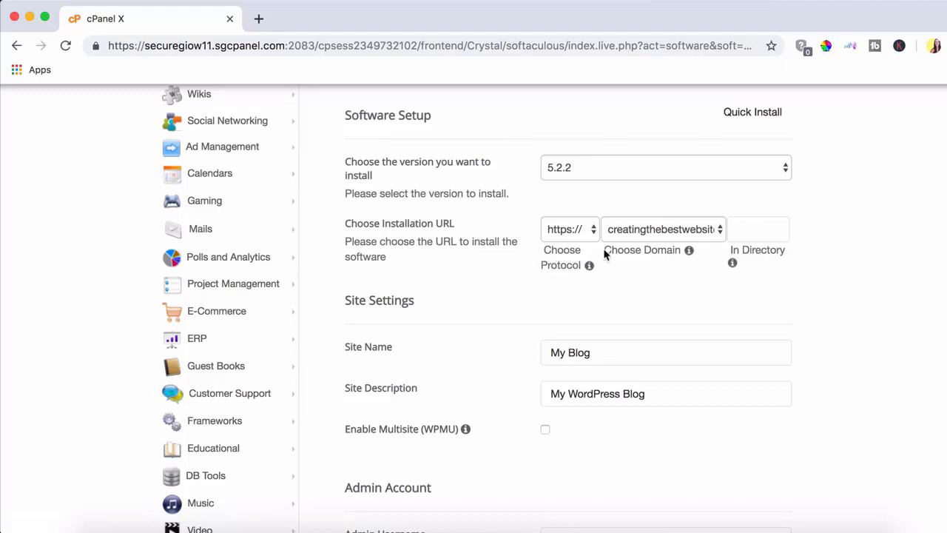
{"action": "left_click", "coordinate": [701, 231]}
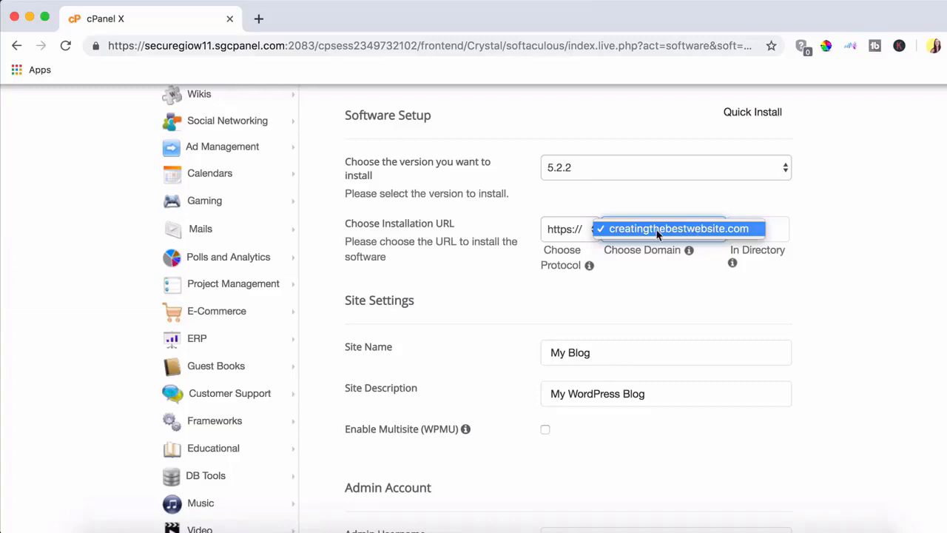
{"action": "left_click", "coordinate": [679, 231]}
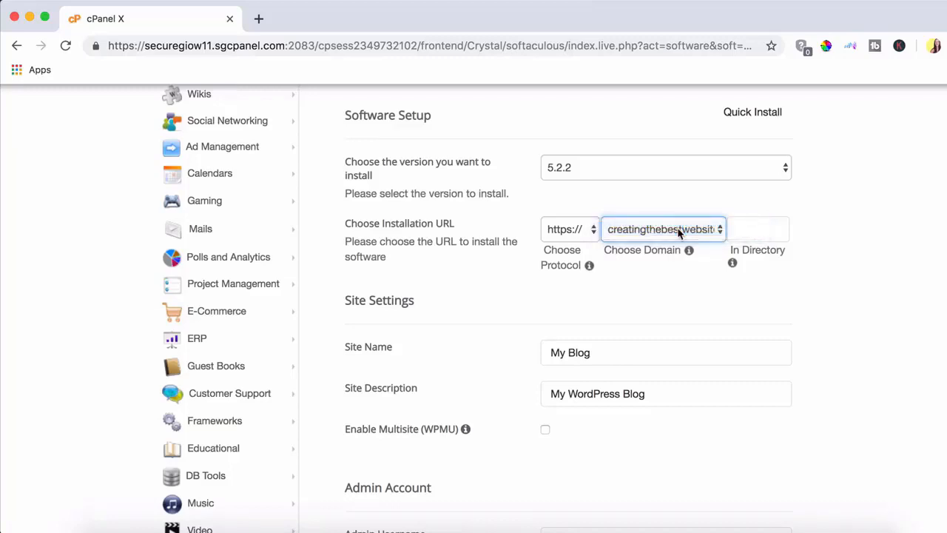
{"action": "left_click", "coordinate": [770, 231]}
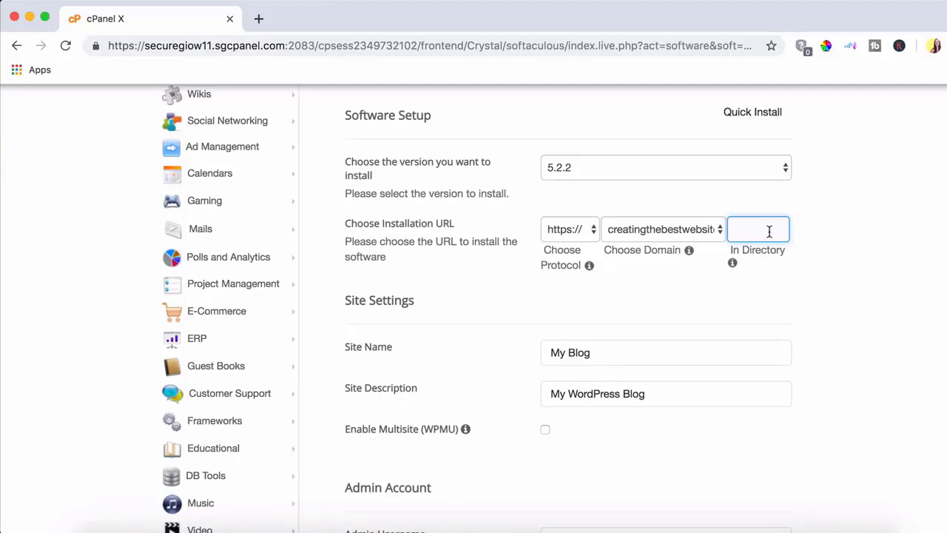
{"action": "type", "text": "home"}
{"action": "key", "text": "BackSpace"}
{"action": "key", "text": "BackSpace"}
{"action": "key", "text": "BackSpace"}
{"action": "key", "text": "BackSpace"}
Step: Set Site Name to 'Creating The Best Website' and Site Description to 'How To Make a Website'
{"action": "left_click", "coordinate": [894, 264]}
{"action": "scroll", "coordinate": [893, 263], "scroll_direction": "down", "scroll_amount": 2}
{"action": "left_click_drag", "start_coordinate": [621, 306], "coordinate": [546, 303]}
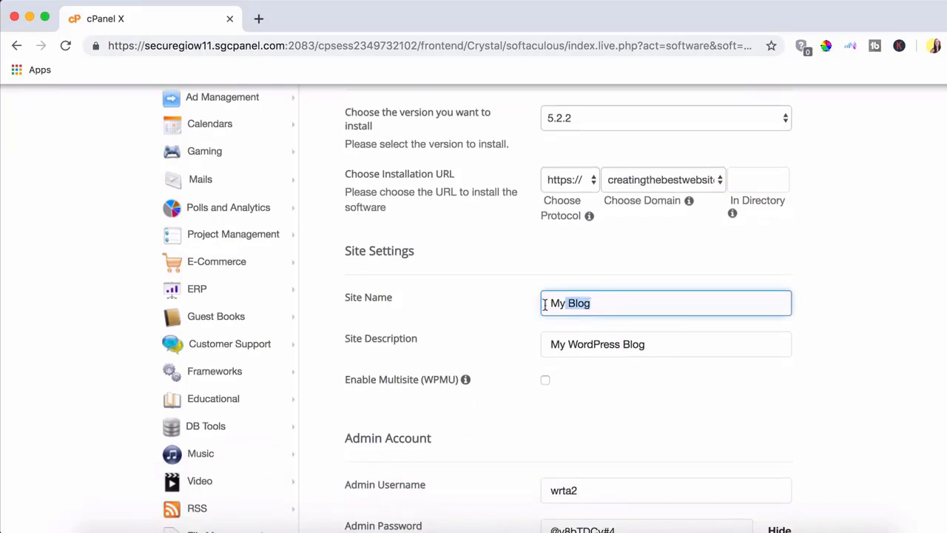
{"action": "key", "text": "BackSpace"}
{"action": "type", "text": "Cre"}
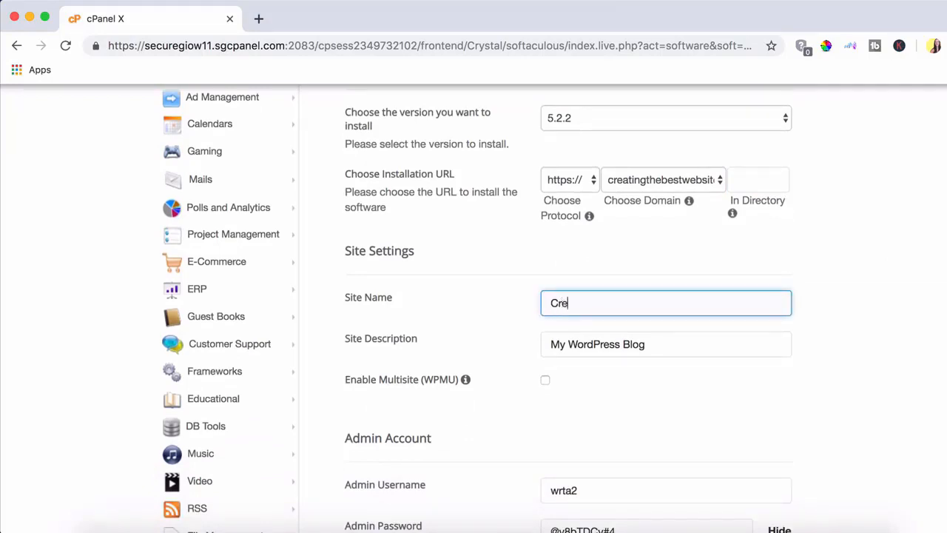
{"action": "type", "text": "ating The Best "}
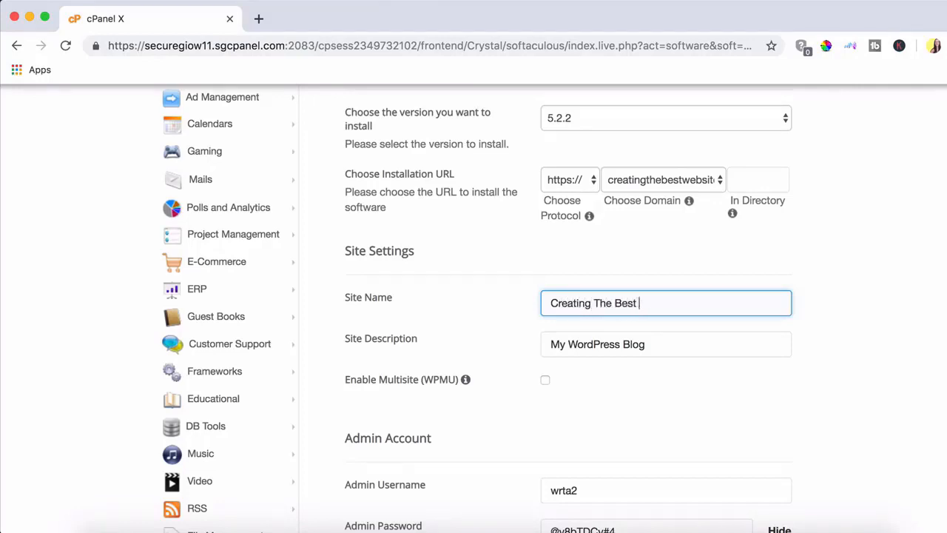
{"action": "type", "text": "Website"}
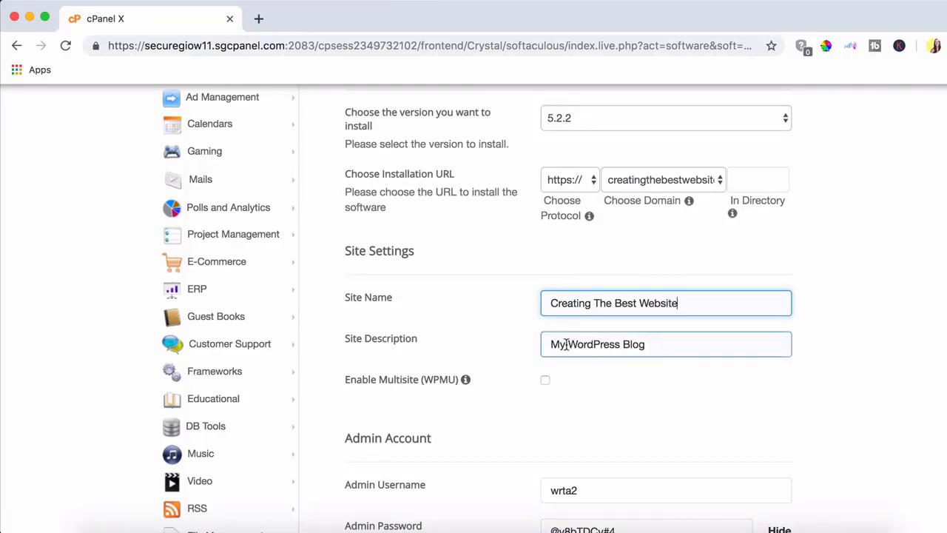
{"action": "left_click", "coordinate": [662, 345]}
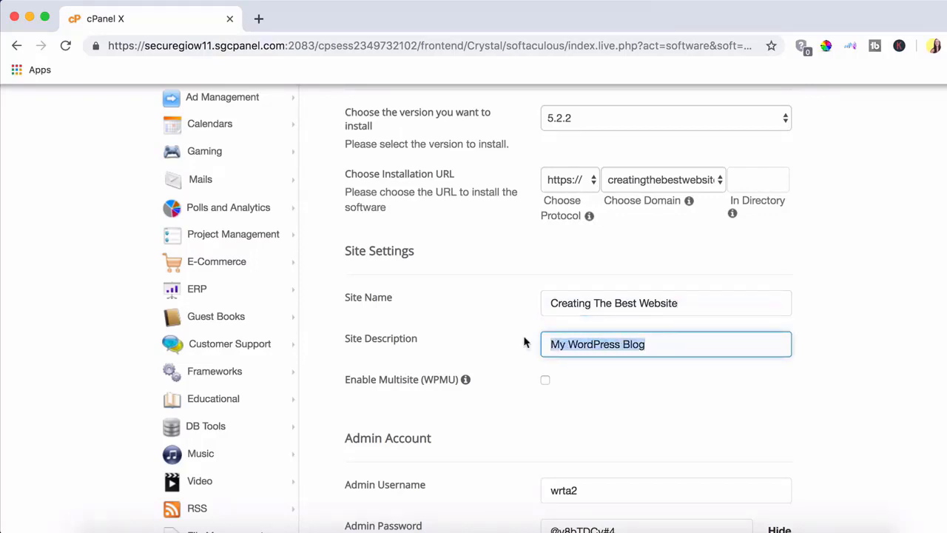
{"action": "key", "text": "BackSpace"}
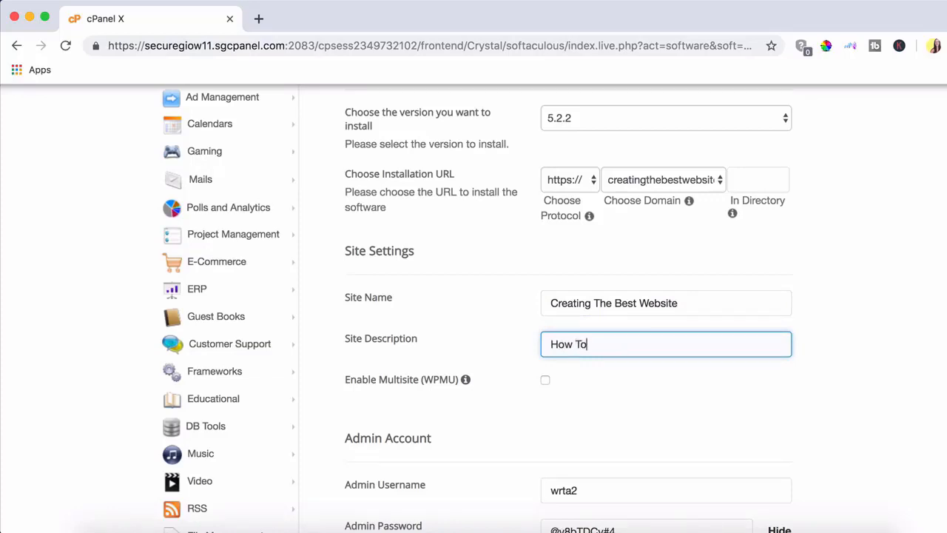
{"action": "type", "text": "How To Make a Website"}
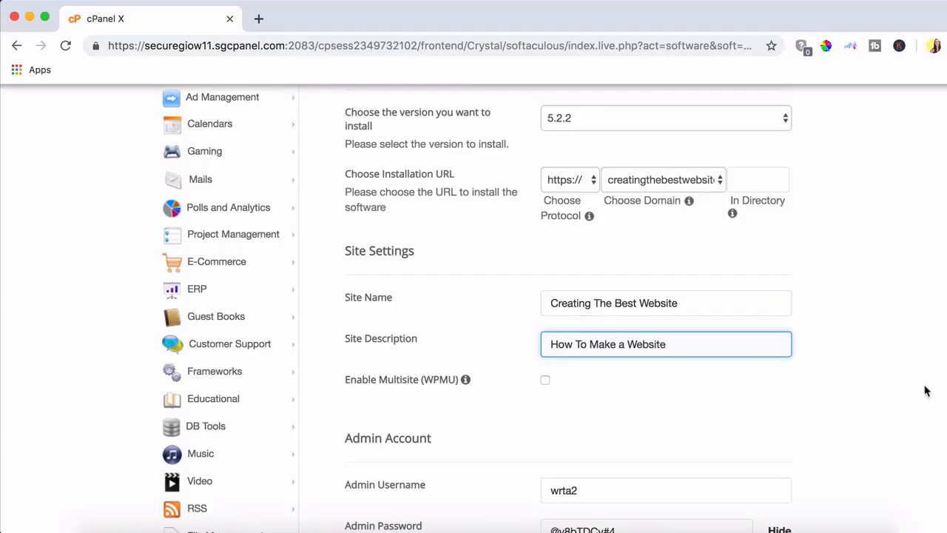
Step: Enter a new admin username and password, and edit the admin e-mail address
{"action": "scroll", "coordinate": [925, 390], "scroll_direction": "down", "scroll_amount": 1}
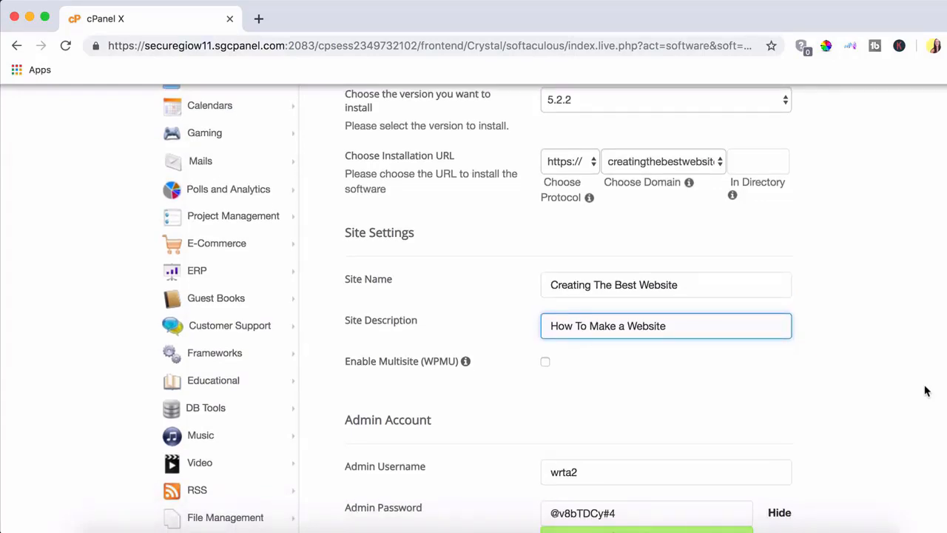
{"action": "scroll", "coordinate": [925, 391], "scroll_direction": "down", "scroll_amount": 5}
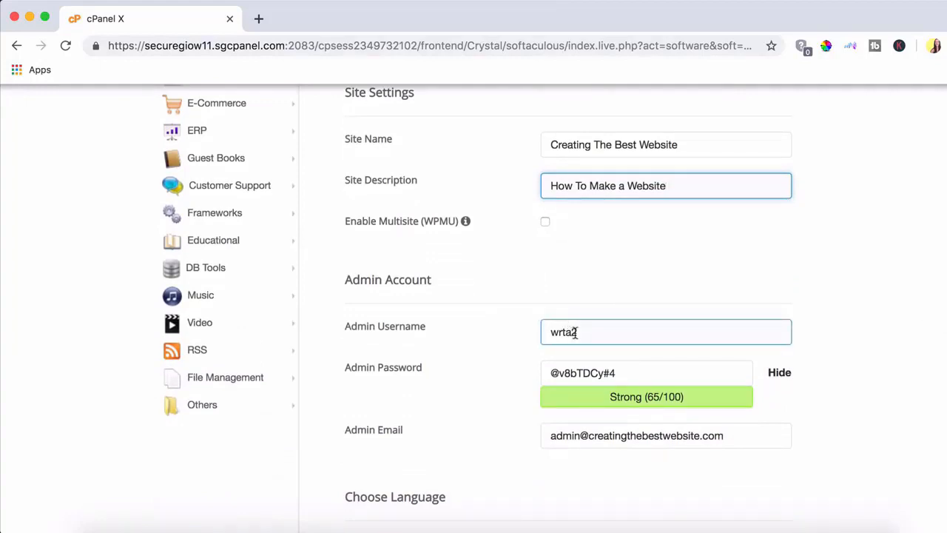
{"action": "double_click", "coordinate": [643, 338]}
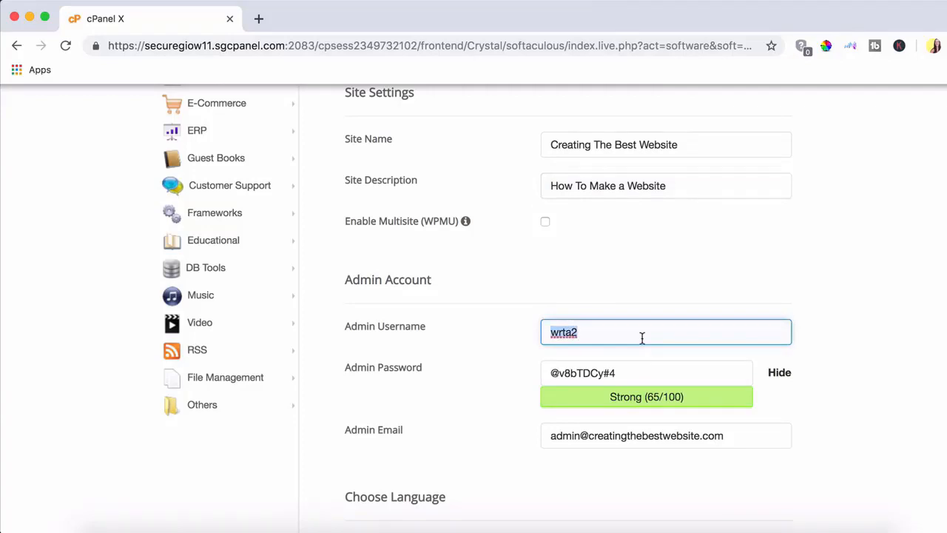
{"action": "type", "text": "ambermoore"}
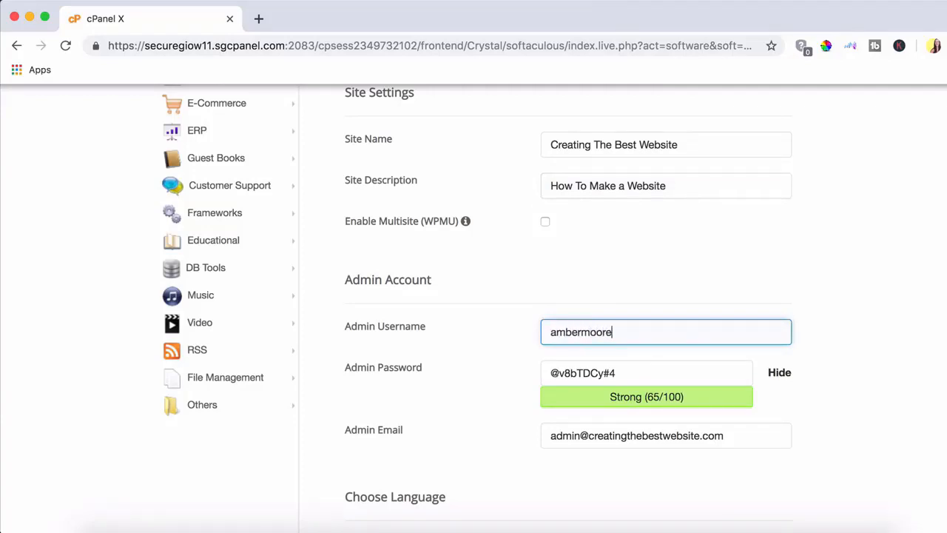
{"action": "left_click_drag", "start_coordinate": [631, 373], "coordinate": [541, 376]}
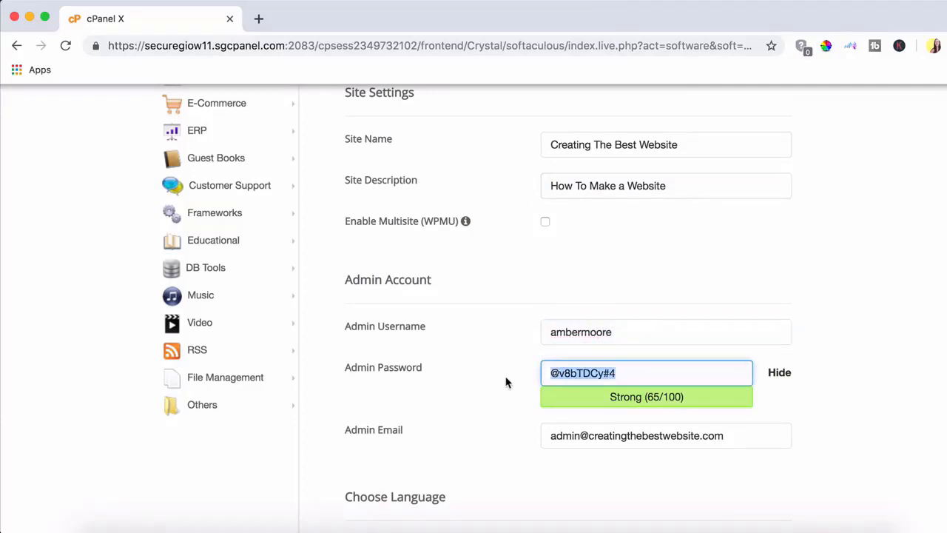
{"action": "type", "text": "•••••"}
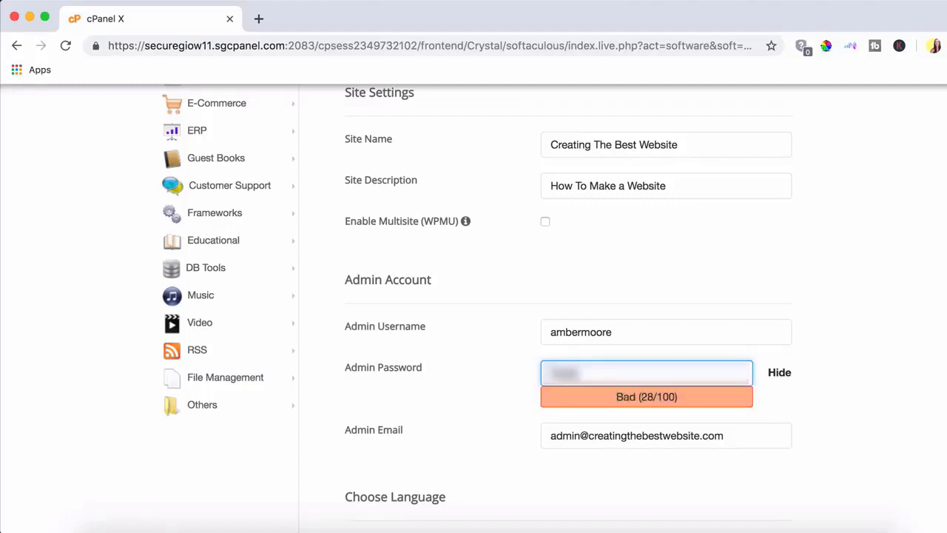
{"action": "type", "text": "••••"}
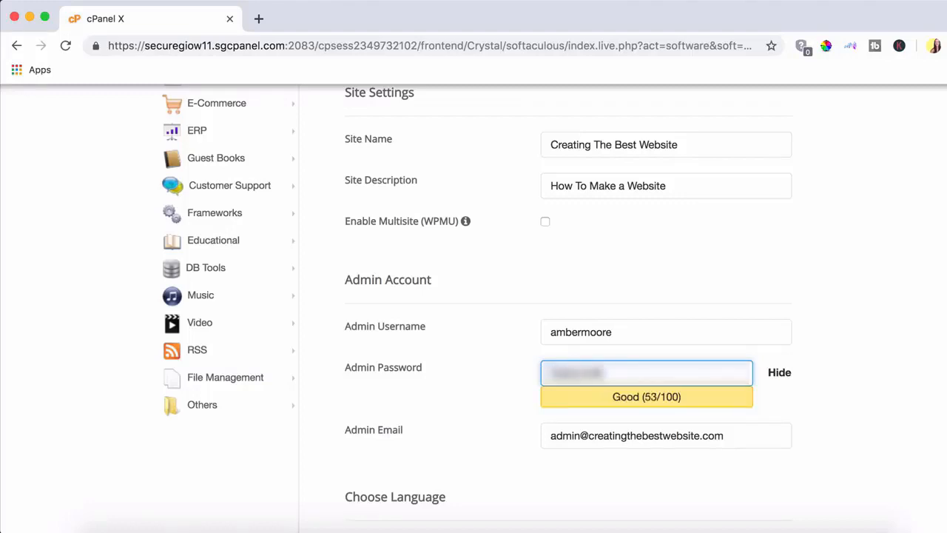
{"action": "type", "text": "••"}
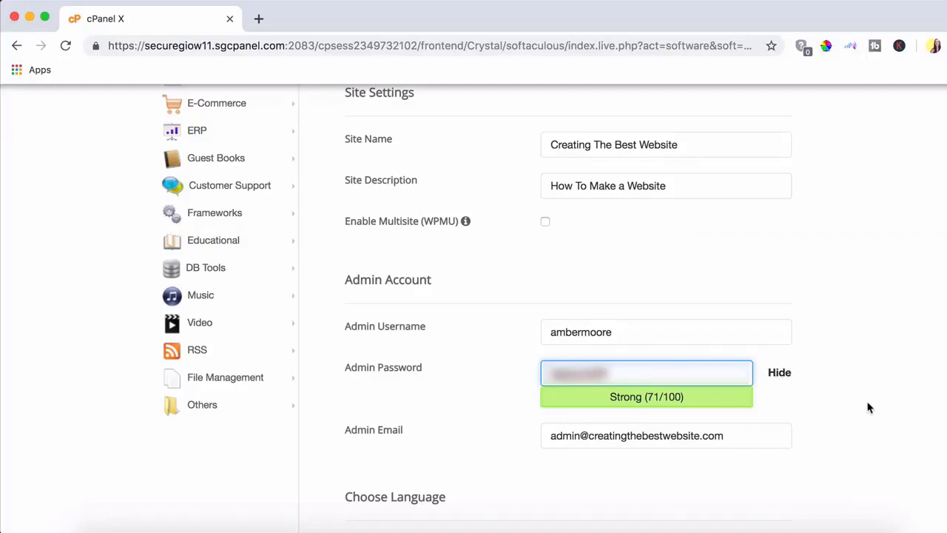
{"action": "left_click", "coordinate": [779, 372]}
{"action": "scroll", "coordinate": [839, 369], "scroll_direction": "down", "scroll_amount": 1}
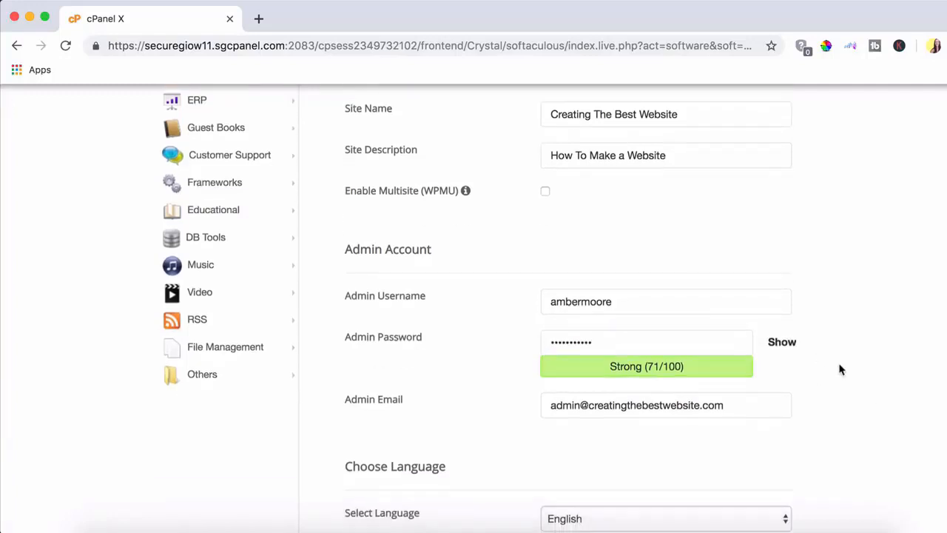
{"action": "scroll", "coordinate": [840, 369], "scroll_direction": "down", "scroll_amount": 4}
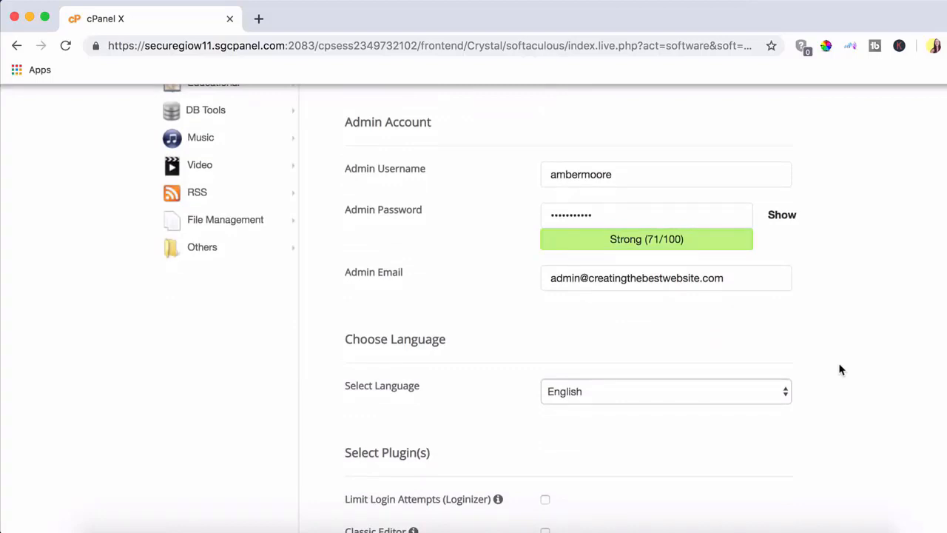
{"action": "left_click", "coordinate": [772, 280]}
{"action": "left_click", "coordinate": [376, 280]}
{"action": "double_click", "coordinate": [566, 278]}
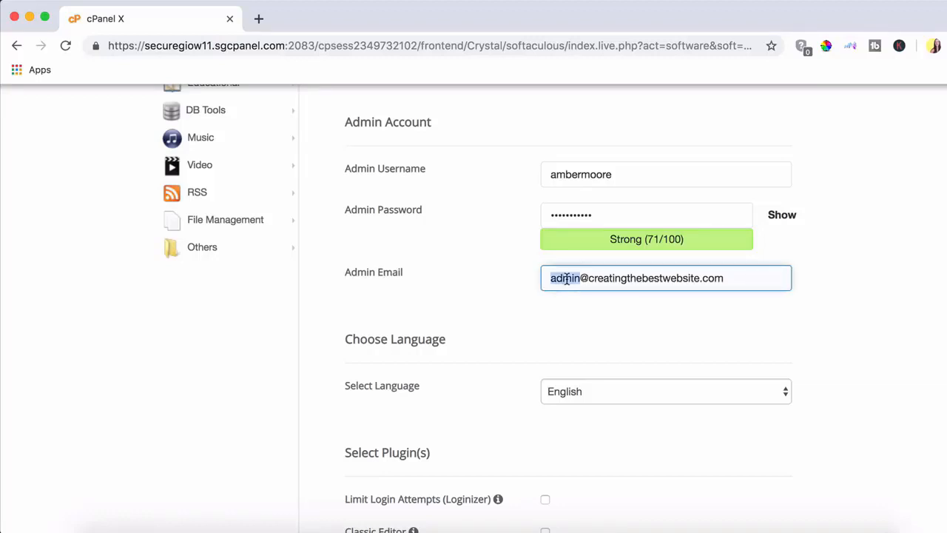
{"action": "type", "text": "amber"}
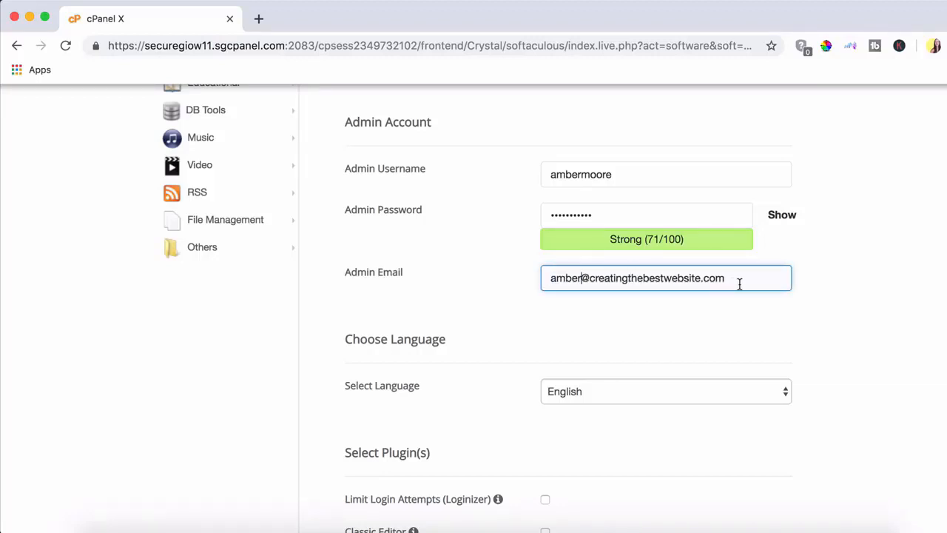
Step: Keep English as the language and submit the WordPress installation
{"action": "scroll", "coordinate": [867, 288], "scroll_direction": "down", "scroll_amount": 1}
{"action": "scroll", "coordinate": [866, 287], "scroll_direction": "down", "scroll_amount": 3}
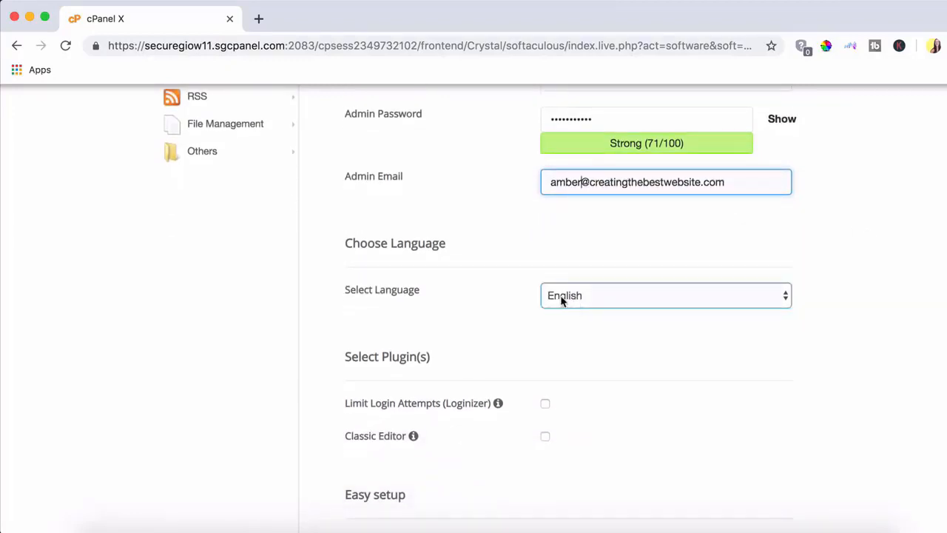
{"action": "left_click", "coordinate": [673, 298]}
{"action": "left_click", "coordinate": [673, 298]}
{"action": "scroll", "coordinate": [875, 311], "scroll_direction": "down", "scroll_amount": 5}
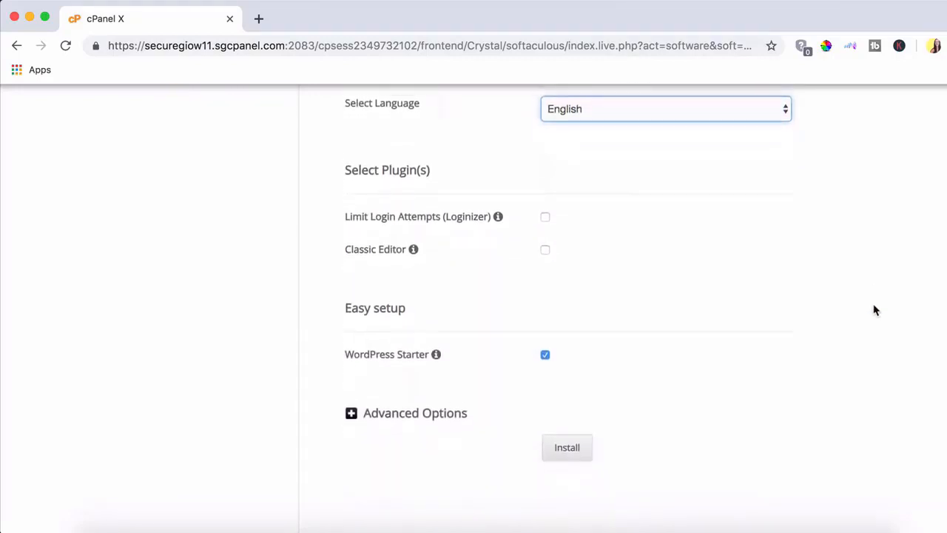
{"action": "scroll", "coordinate": [778, 240], "scroll_direction": "down", "scroll_amount": 2}
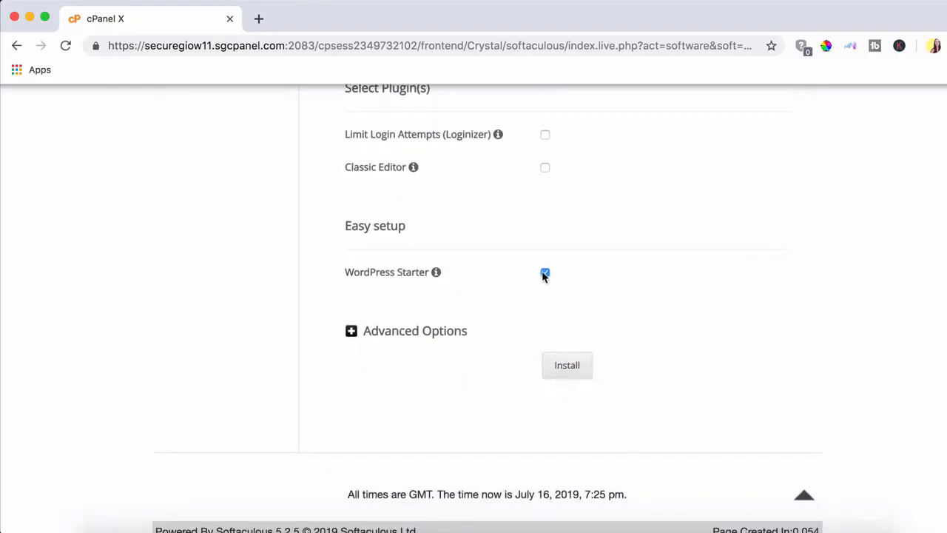
{"action": "left_click", "coordinate": [566, 372]}
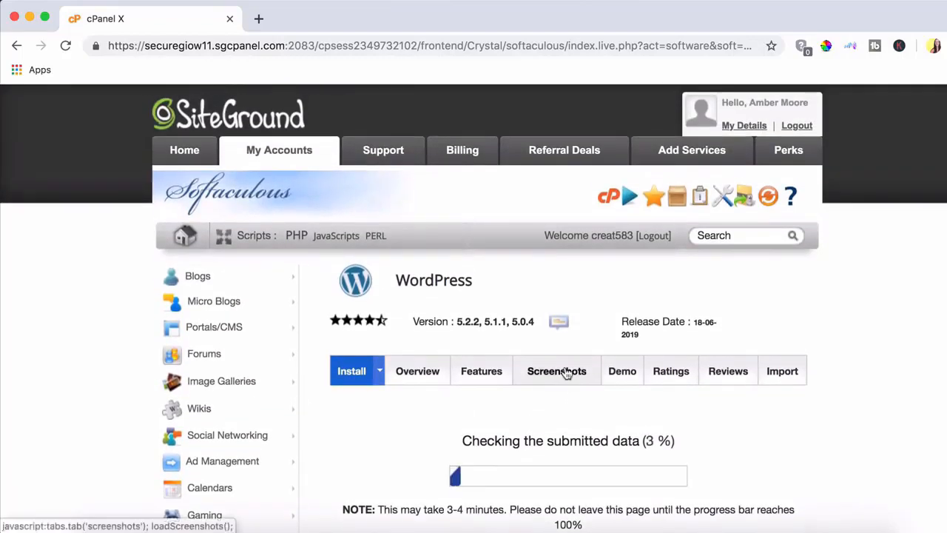
{"action": "scroll", "coordinate": [900, 429], "scroll_direction": "down", "scroll_amount": 5}
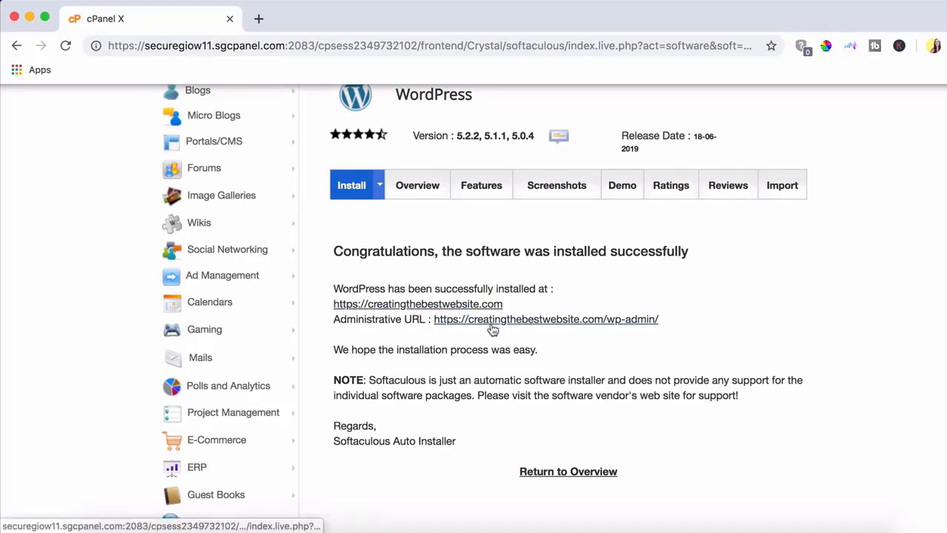
{"action": "left_click", "coordinate": [392, 306]}
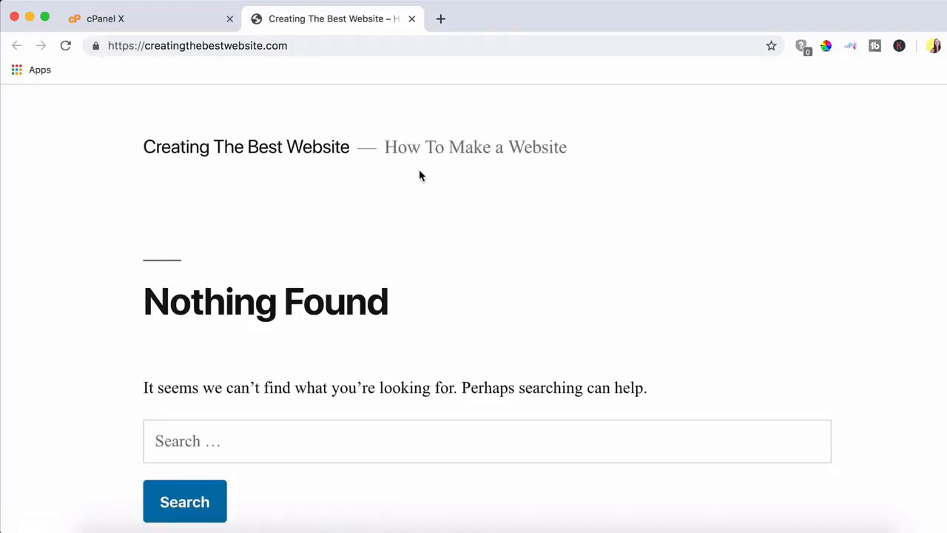
{"action": "scroll", "coordinate": [669, 281], "scroll_direction": "down", "scroll_amount": 2}
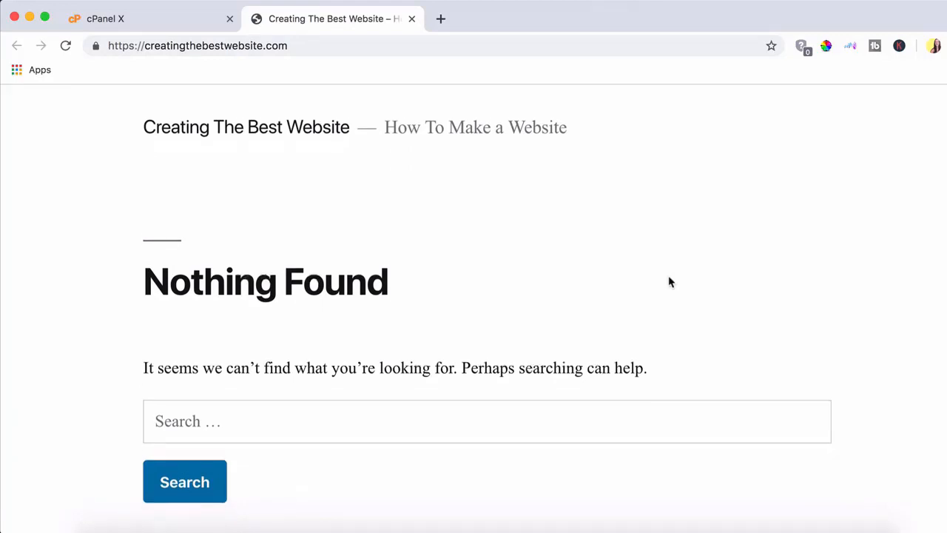
{"action": "scroll", "coordinate": [669, 281], "scroll_direction": "down", "scroll_amount": 6}
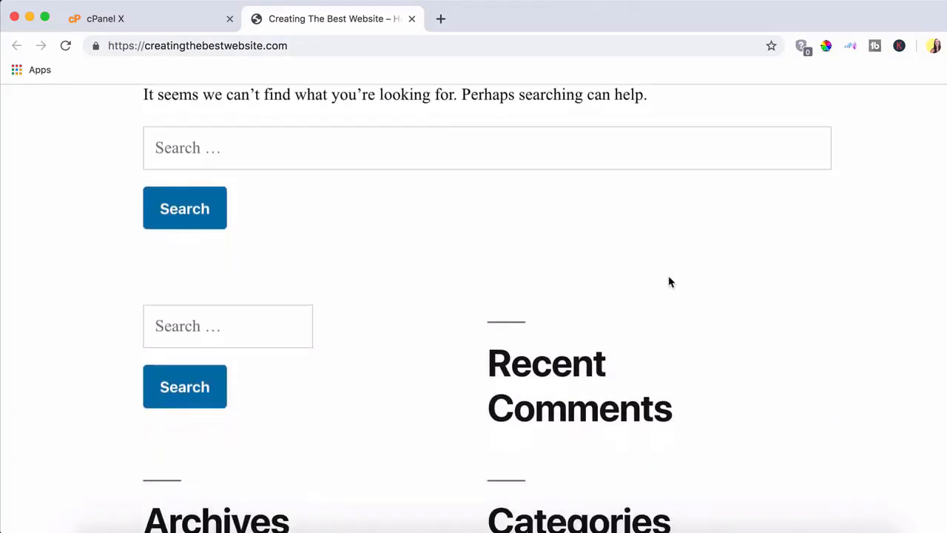
{"action": "scroll", "coordinate": [669, 281], "scroll_direction": "down", "scroll_amount": 10}
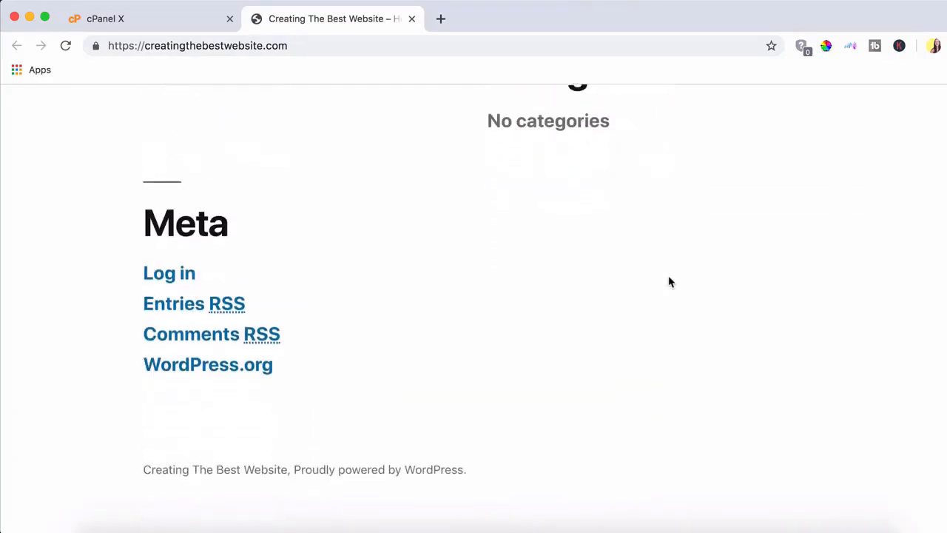
{"action": "scroll", "coordinate": [668, 281], "scroll_direction": "up", "scroll_amount": 12}
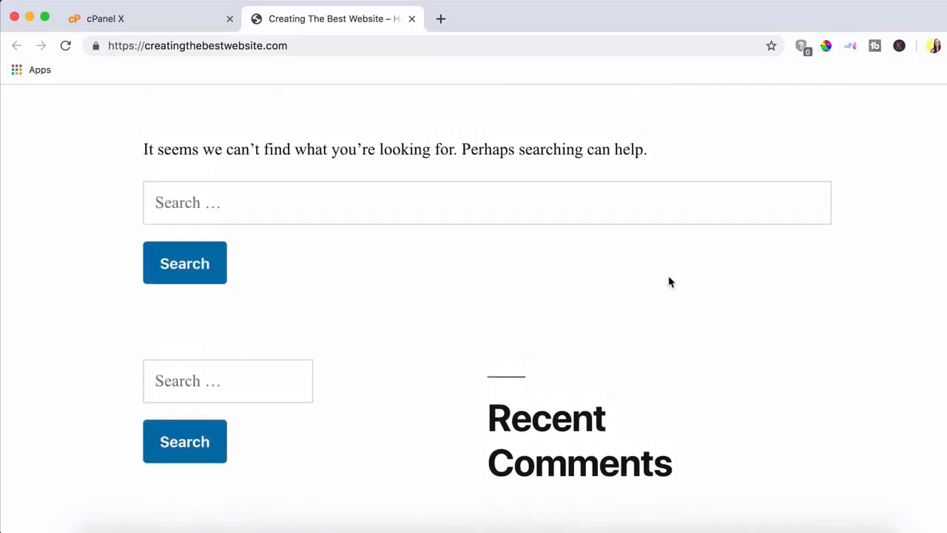
{"action": "scroll", "coordinate": [668, 281], "scroll_direction": "up", "scroll_amount": 5}
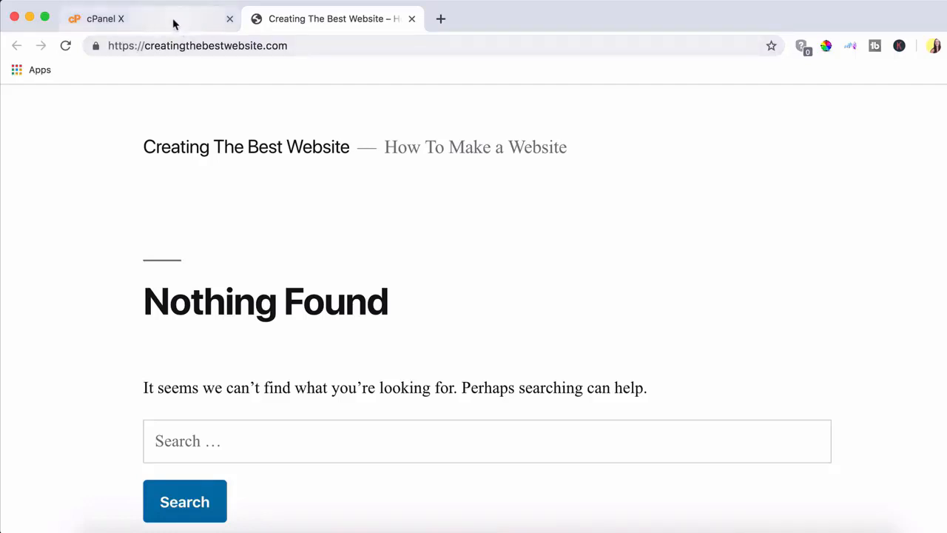
Step: Close the site tab and open the Administrative URL to reach the WordPress Starter wizard
{"action": "left_click", "coordinate": [412, 19]}
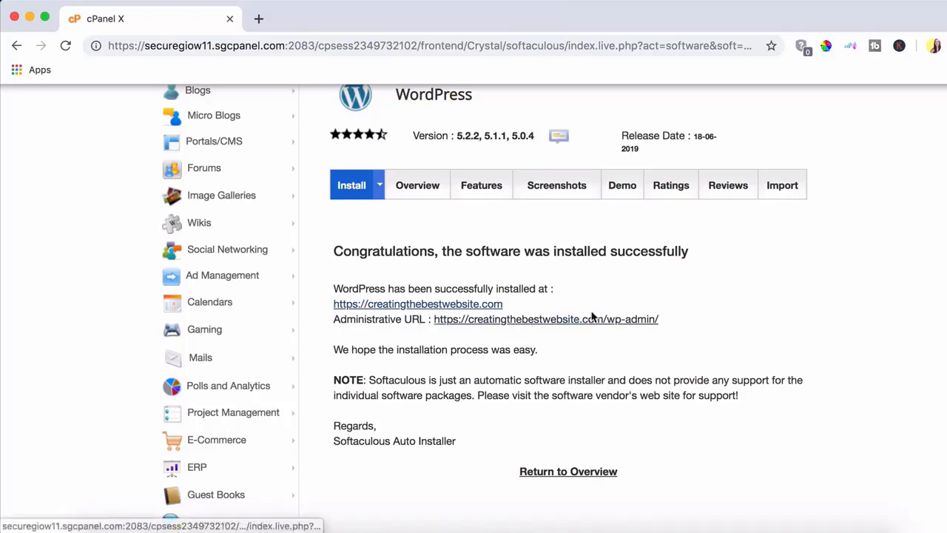
{"action": "left_click_drag", "start_coordinate": [659, 320], "coordinate": [432, 324]}
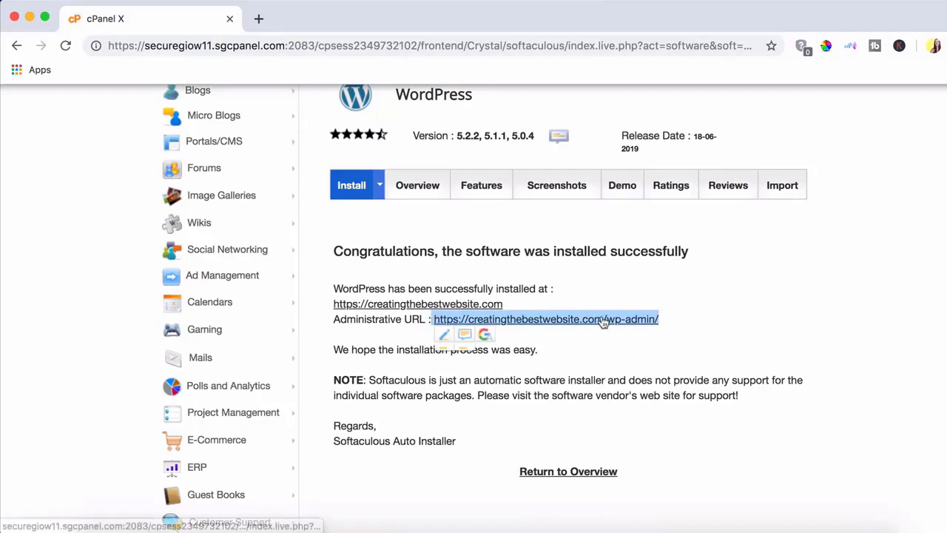
{"action": "left_click", "coordinate": [668, 353]}
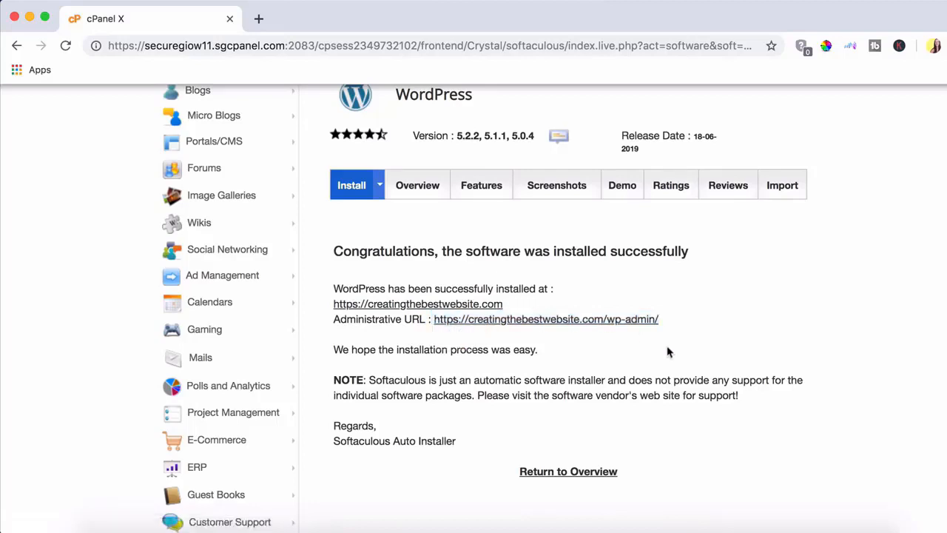
{"action": "left_click", "coordinate": [615, 321]}
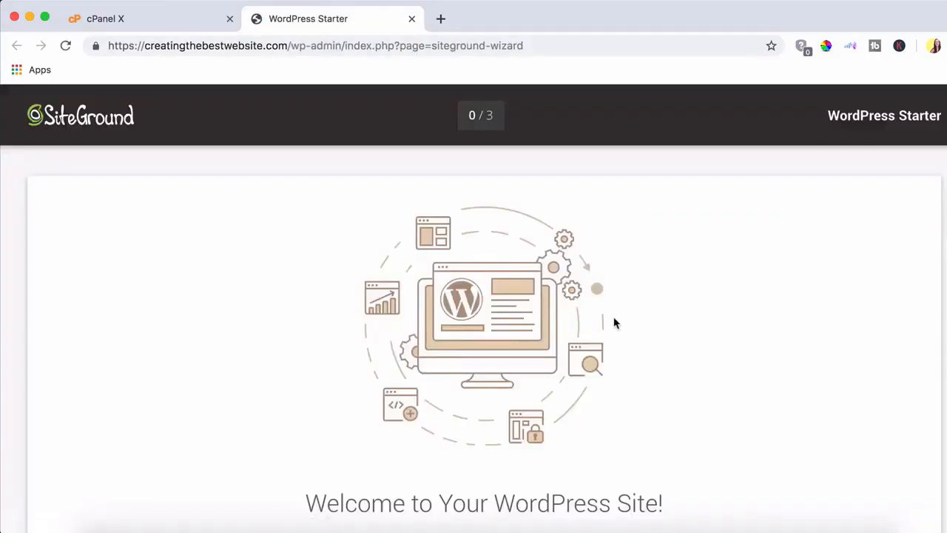
Step: Start the Starter wizard, continue past the theme and plugin steps, then exit to the Dashboard
{"action": "scroll", "coordinate": [614, 324], "scroll_direction": "down", "scroll_amount": 5}
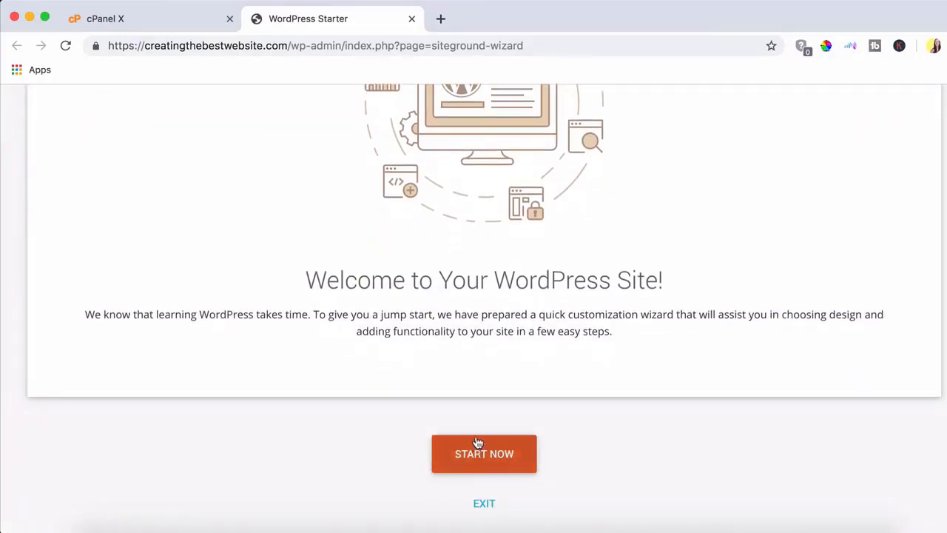
{"action": "left_click", "coordinate": [490, 461]}
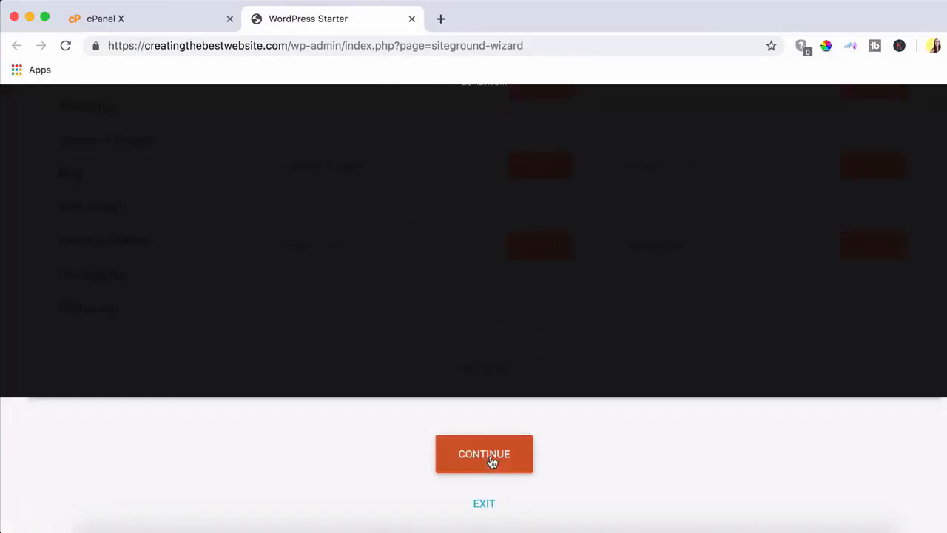
{"action": "scroll", "coordinate": [422, 269], "scroll_direction": "up", "scroll_amount": 10}
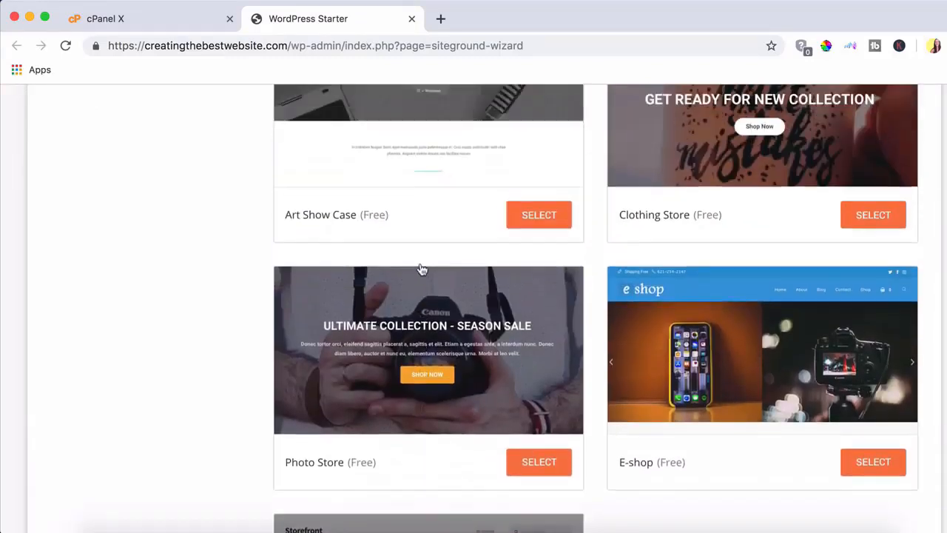
{"action": "scroll", "coordinate": [422, 270], "scroll_direction": "up", "scroll_amount": 15}
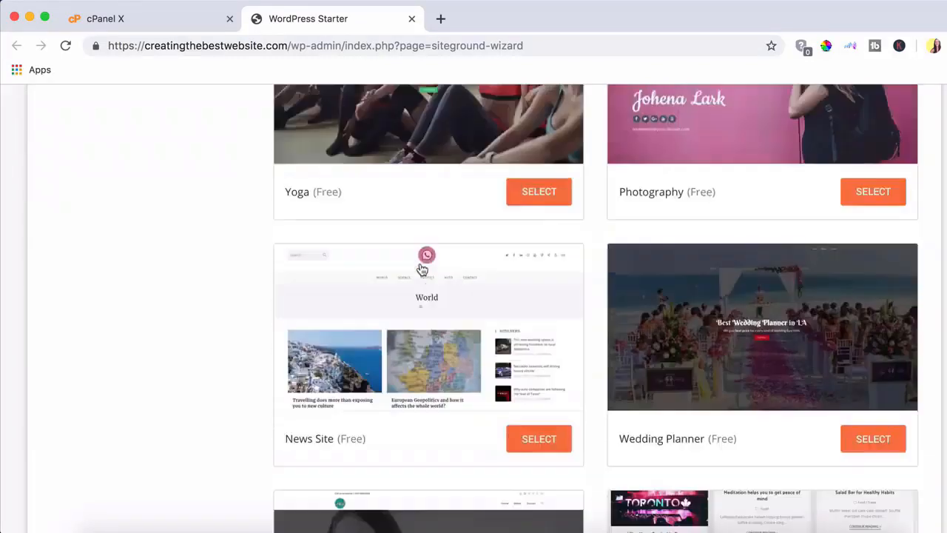
{"action": "scroll", "coordinate": [422, 270], "scroll_direction": "down", "scroll_amount": 6}
{"action": "scroll", "coordinate": [422, 270], "scroll_direction": "down", "scroll_amount": 15}
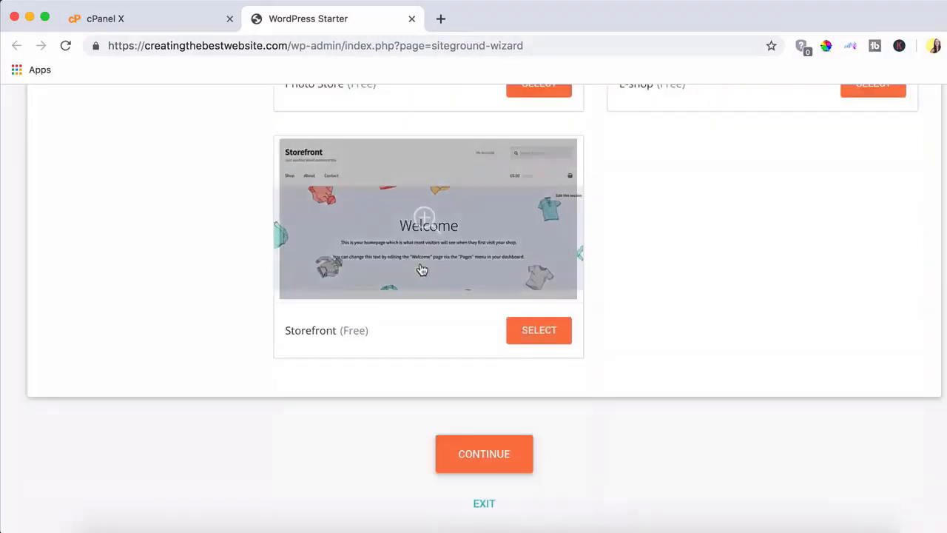
{"action": "left_click", "coordinate": [474, 454]}
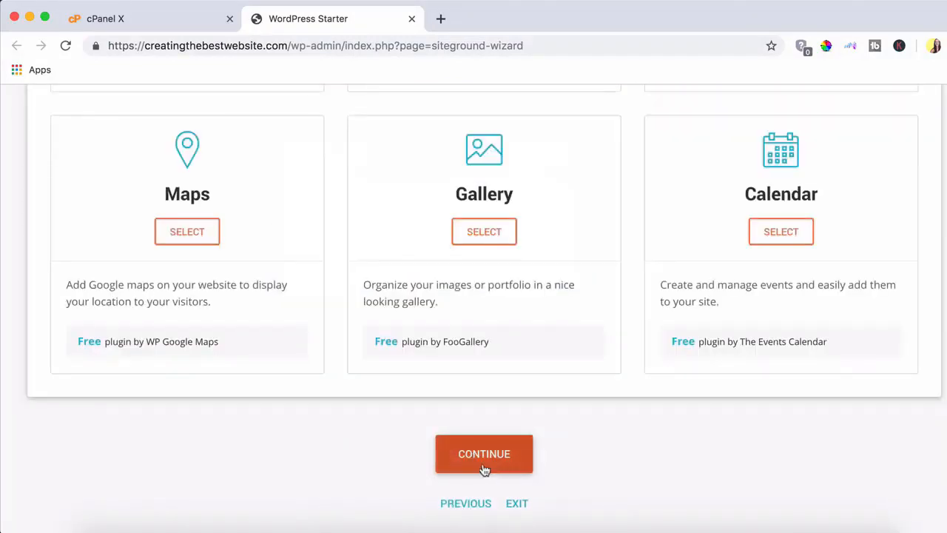
{"action": "left_click", "coordinate": [485, 470]}
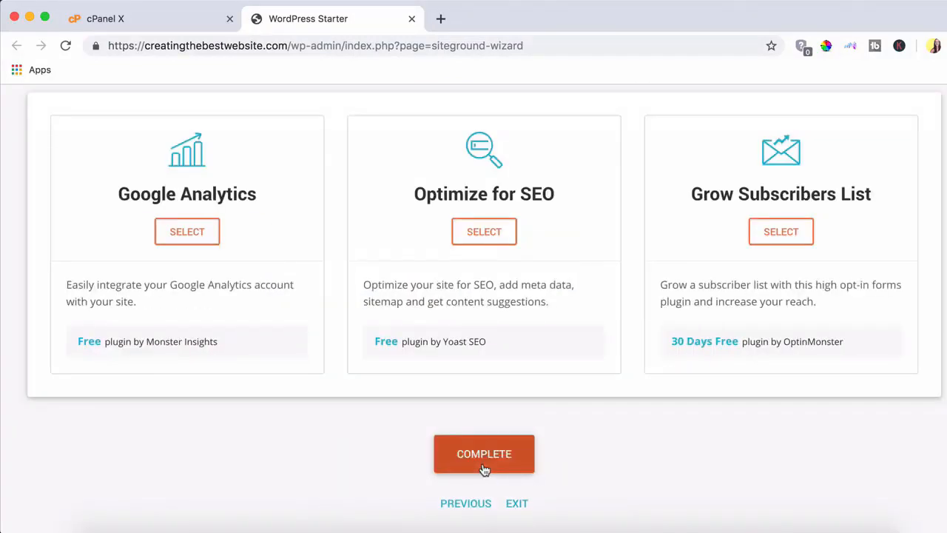
{"action": "left_click", "coordinate": [516, 505]}
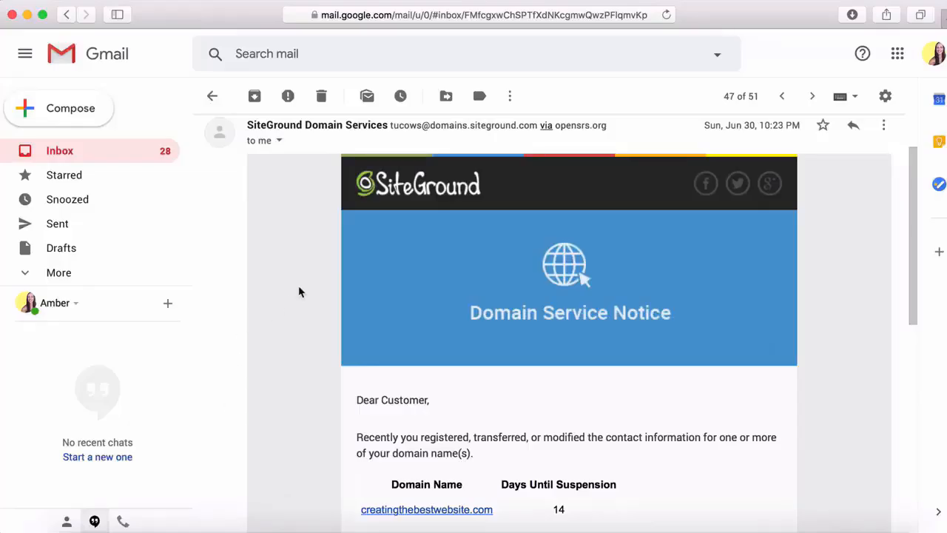
Step: Open the approve.domainadmin.com verification link in the Domain Service Notice email for creatingthebestwebsite.com
{"action": "scroll", "coordinate": [300, 292], "scroll_direction": "down", "scroll_amount": 2}
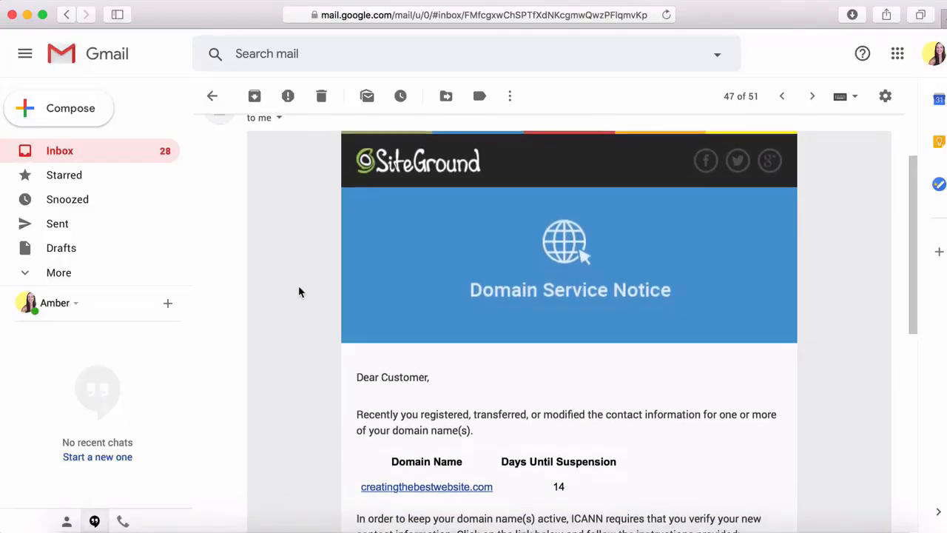
{"action": "scroll", "coordinate": [300, 292], "scroll_direction": "down", "scroll_amount": 5}
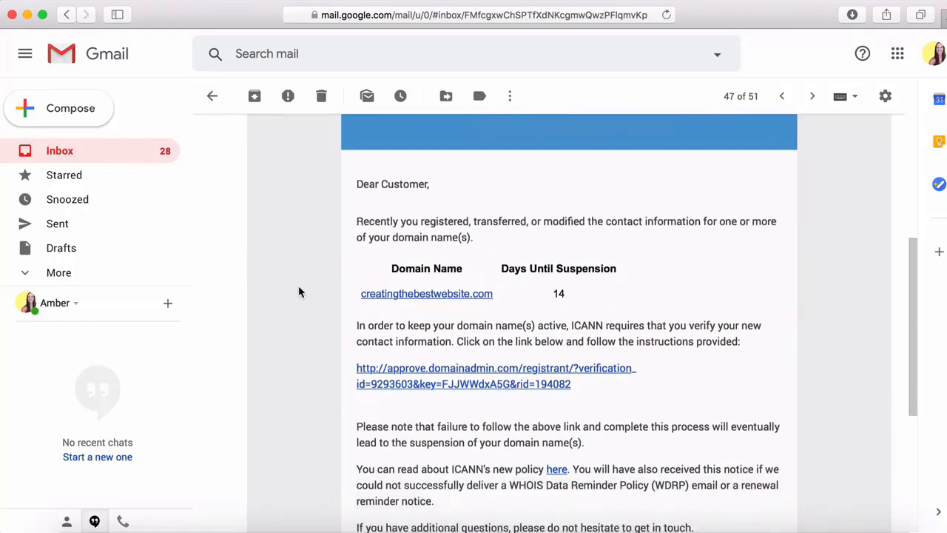
{"action": "scroll", "coordinate": [300, 292], "scroll_direction": "down", "scroll_amount": 3}
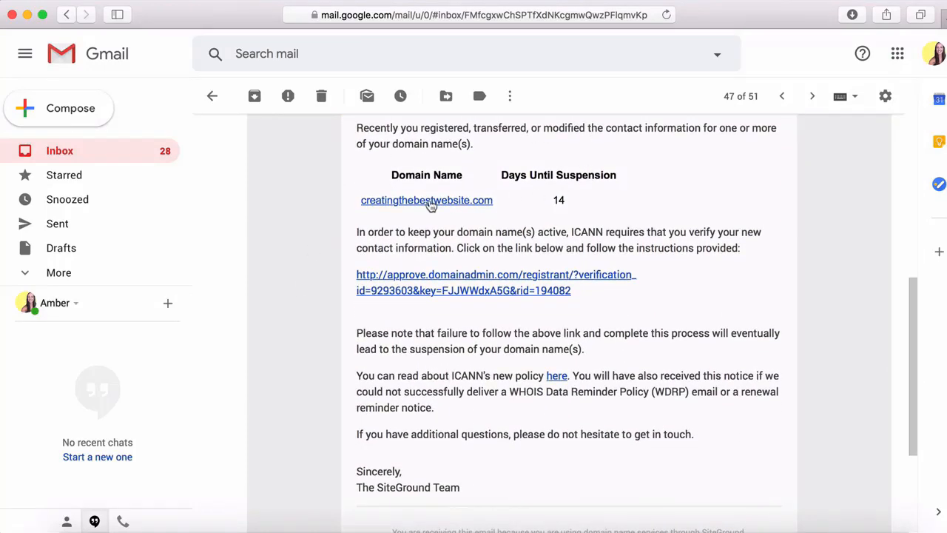
{"action": "left_click", "coordinate": [418, 288]}
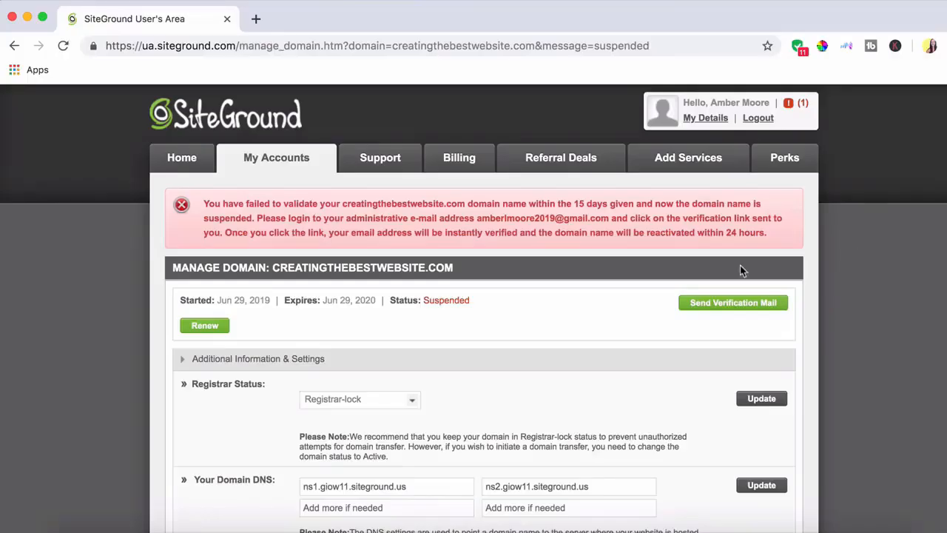
Step: Scroll the Manage Domain page to see creatingthebestwebsite.com's Suspended status, registrar lock and nameservers
{"action": "scroll", "coordinate": [165, 216], "scroll_direction": "down", "scroll_amount": 2}
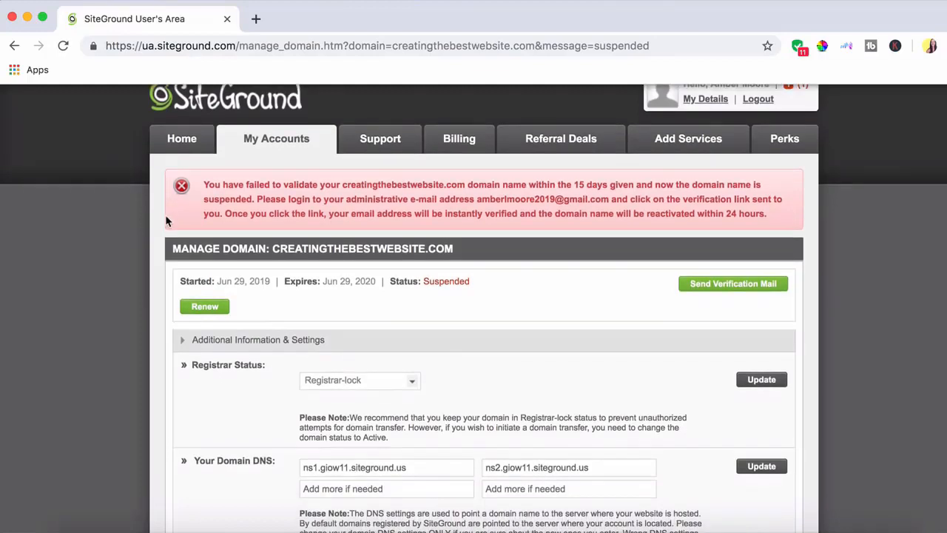